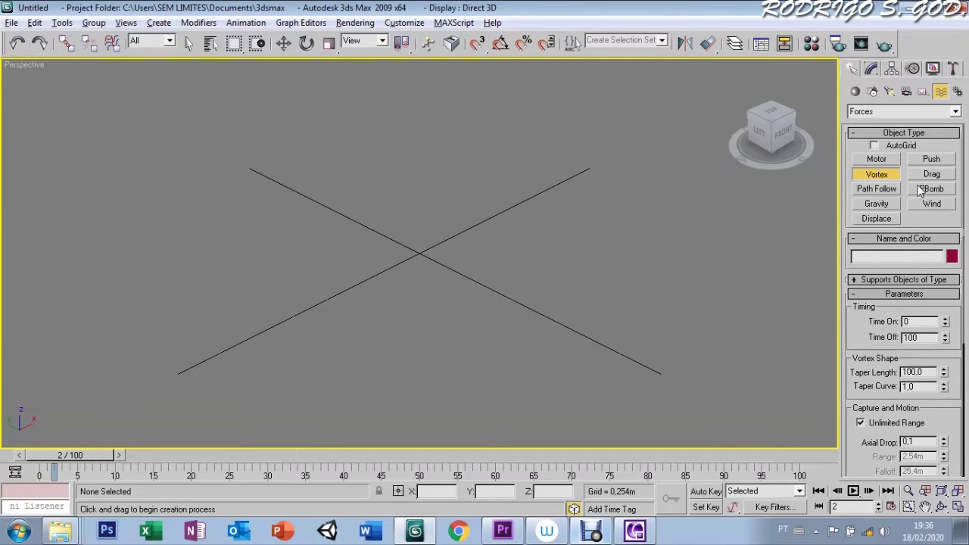
- Draw a Drag space warp box, Drag01, at the centre of the Perspective viewport
{"action": "left_click", "coordinate": [930, 174]}
{"action": "left_click_drag", "start_coordinate": [525, 264], "coordinate": [576, 326]}
{"action": "key", "text": "w"}
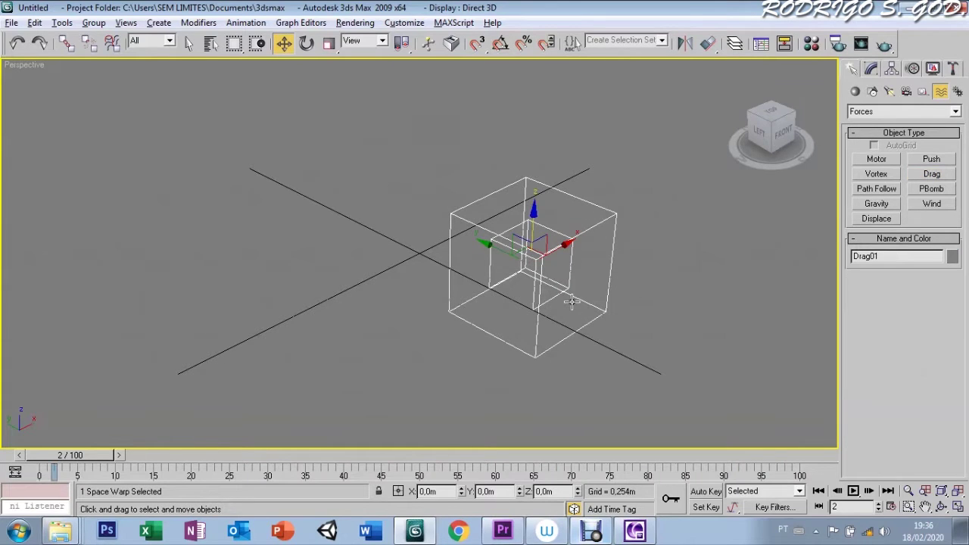
{"action": "left_click", "coordinate": [854, 91]}
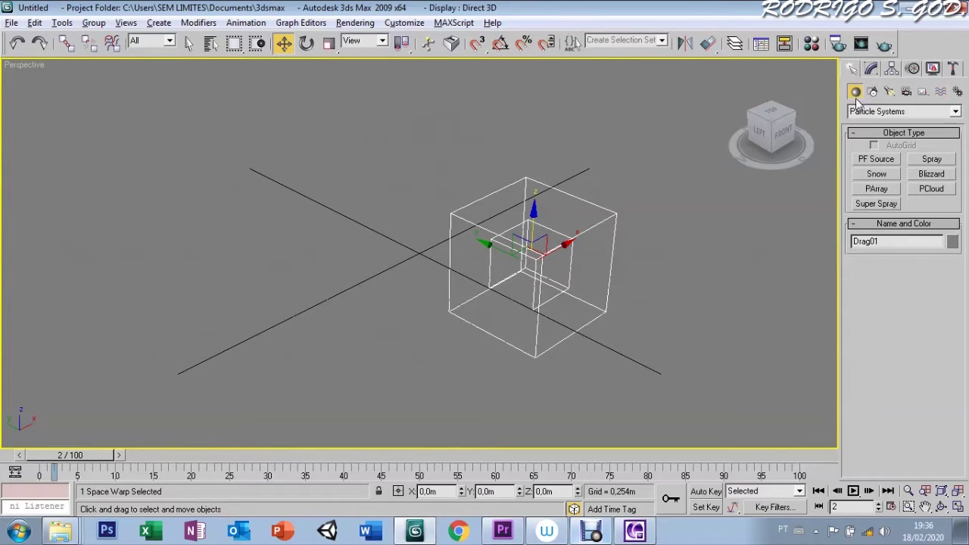
- Create a Snow particle emitter plane, Snow01, across the scene
{"action": "left_click", "coordinate": [861, 112]}
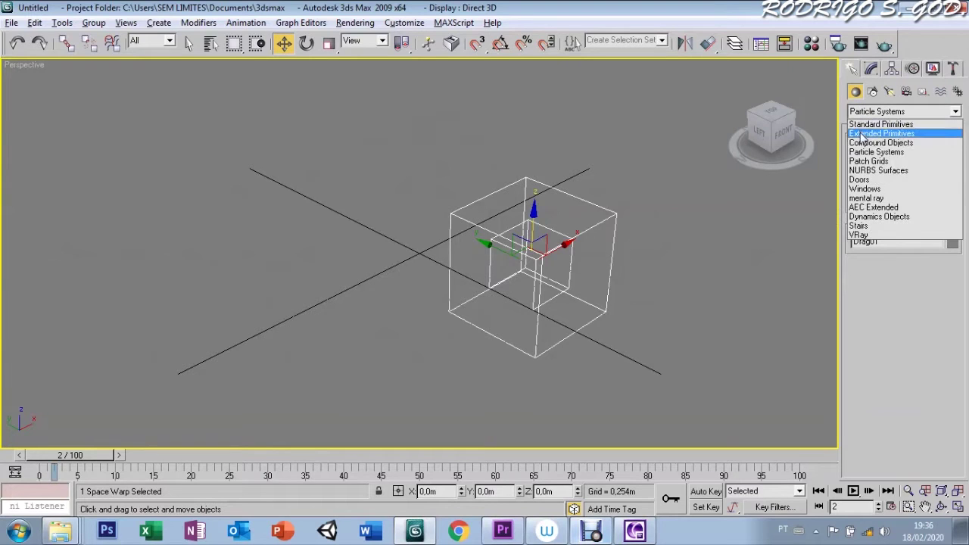
{"action": "left_click", "coordinate": [863, 153]}
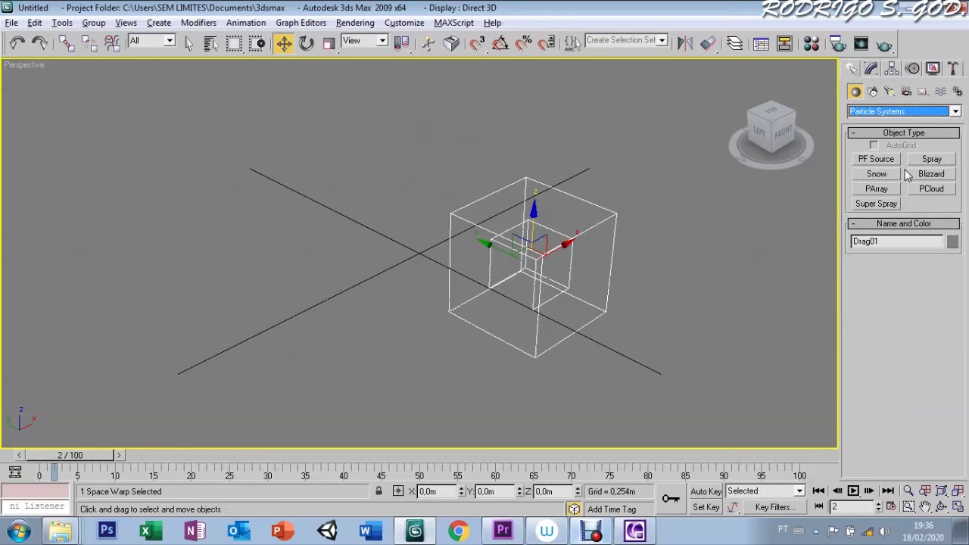
{"action": "left_click", "coordinate": [877, 174]}
{"action": "mouse_move", "coordinate": [310, 290]}
{"action": "left_mouse_down"}
{"action": "mouse_move", "coordinate": [768, 266]}
{"action": "mouse_move", "coordinate": [825, 242]}
{"action": "left_mouse_up"}
{"action": "key", "text": "w"}
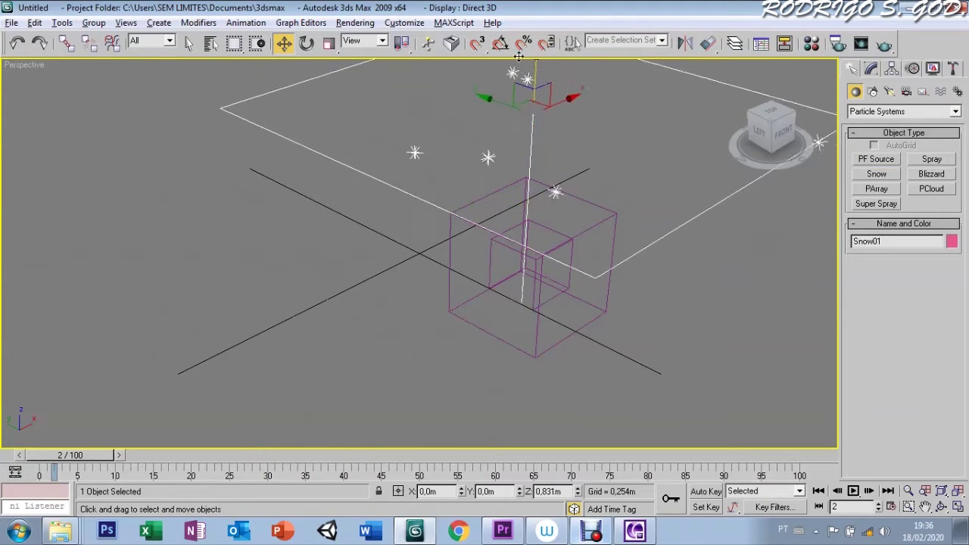
- Raise Snow01 well above the Drag01 box and zoom out
{"action": "left_click_drag", "start_coordinate": [527, 184], "coordinate": [666, 170]}
{"action": "scroll", "coordinate": [666, 170], "scroll_direction": "down", "scroll_amount": 3}
{"action": "scroll", "coordinate": [666, 174], "scroll_direction": "down", "scroll_amount": 2}
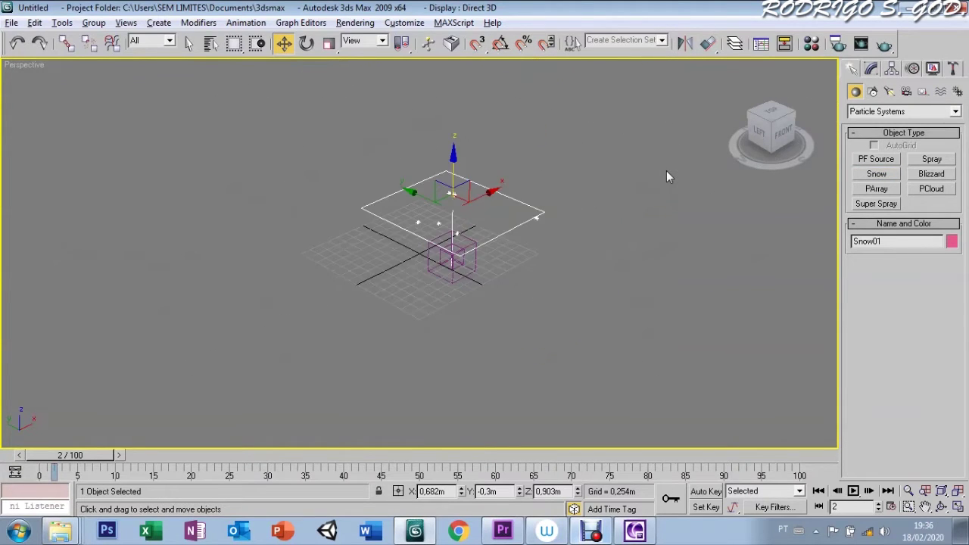
{"action": "left_click_drag", "start_coordinate": [454, 167], "coordinate": [454, 118]}
{"action": "left_click", "coordinate": [433, 248]}
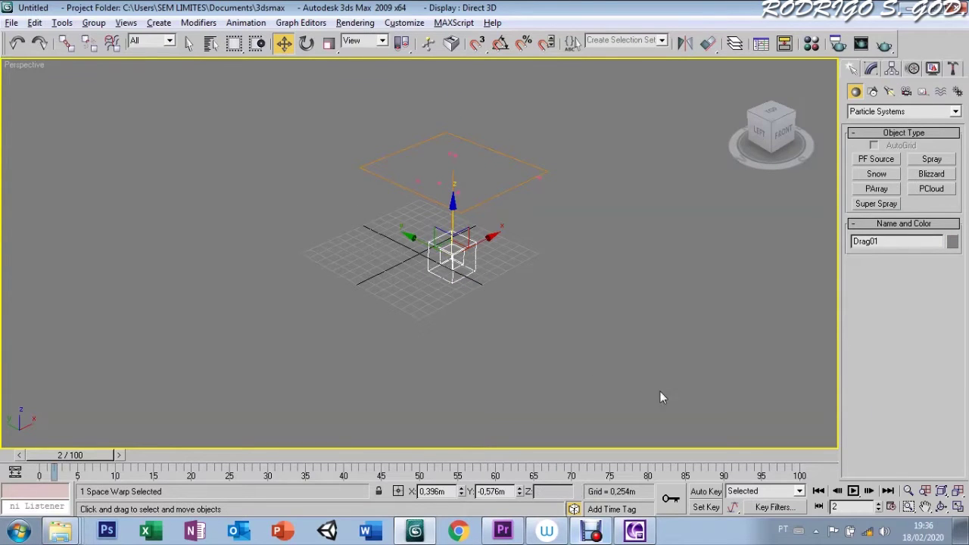
- Move Drag01 under the emitter to X 0m, Y 1.018m
{"action": "left_click", "coordinate": [940, 92]}
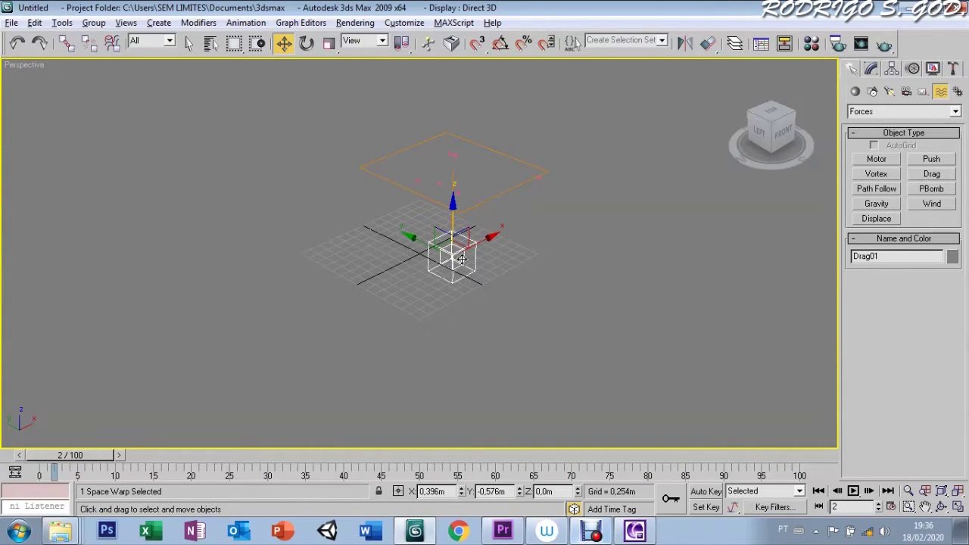
{"action": "left_click_drag", "start_coordinate": [466, 247], "coordinate": [411, 225]}
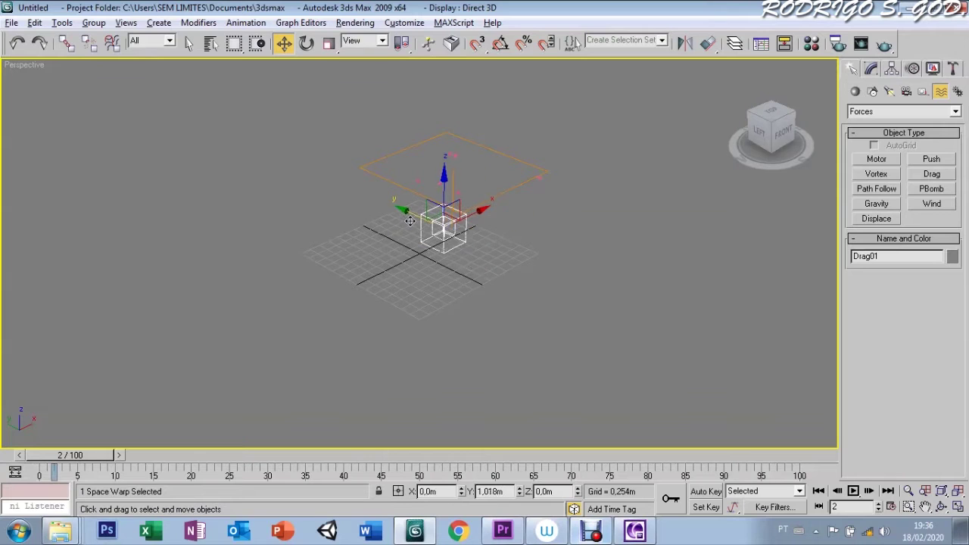
{"action": "left_click", "coordinate": [250, 345]}
- Advance to frame 27, shift Snow01, and bring up its Object Color choices
{"action": "mouse_move", "coordinate": [78, 457]}
{"action": "left_mouse_down"}
{"action": "mouse_move", "coordinate": [361, 455]}
{"action": "mouse_move", "coordinate": [256, 456]}
{"action": "left_mouse_up"}
{"action": "left_click_drag", "start_coordinate": [467, 220], "coordinate": [540, 182]}
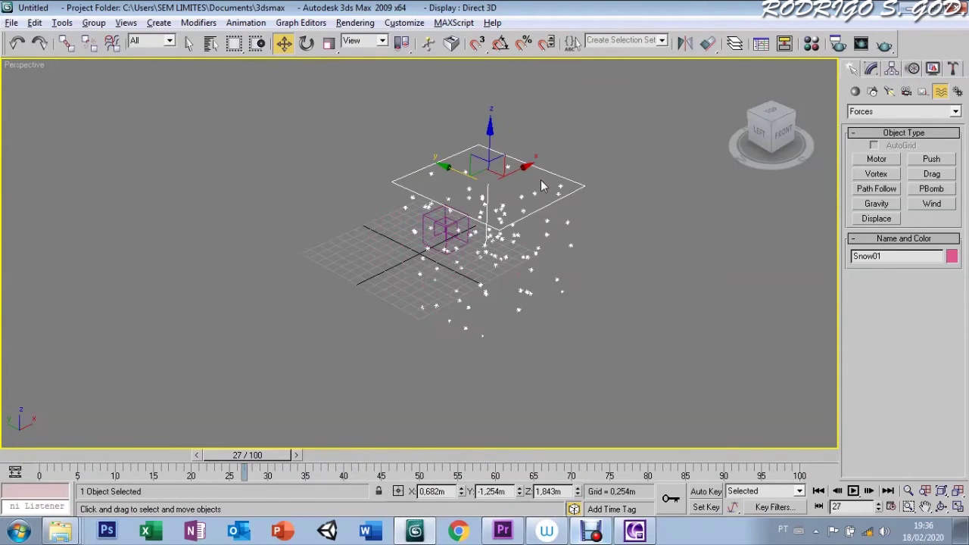
{"action": "left_click", "coordinate": [950, 256]}
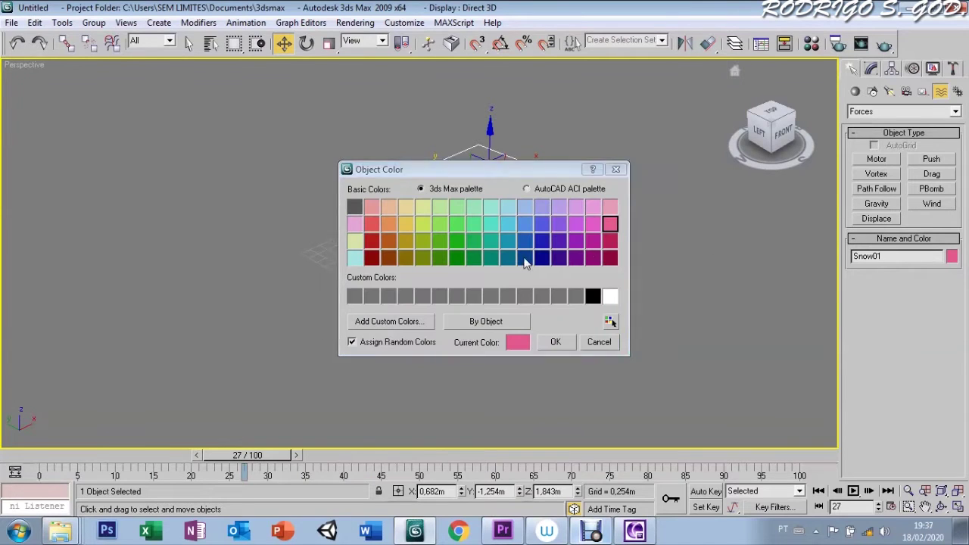
- Make the snow particles white and centre Snow01 over the Drag box
{"action": "left_click", "coordinate": [610, 296]}
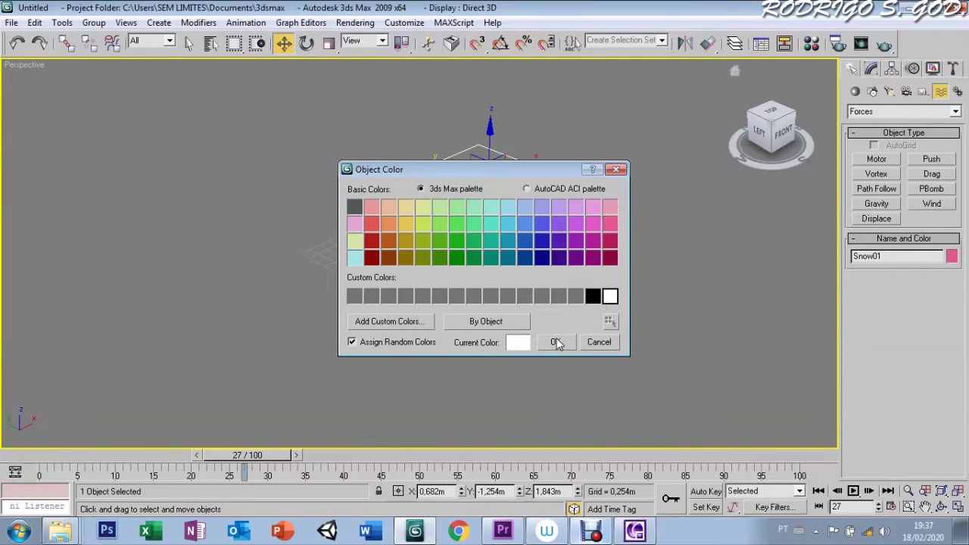
{"action": "left_click", "coordinate": [557, 343]}
{"action": "left_click_drag", "start_coordinate": [452, 167], "coordinate": [254, 391]}
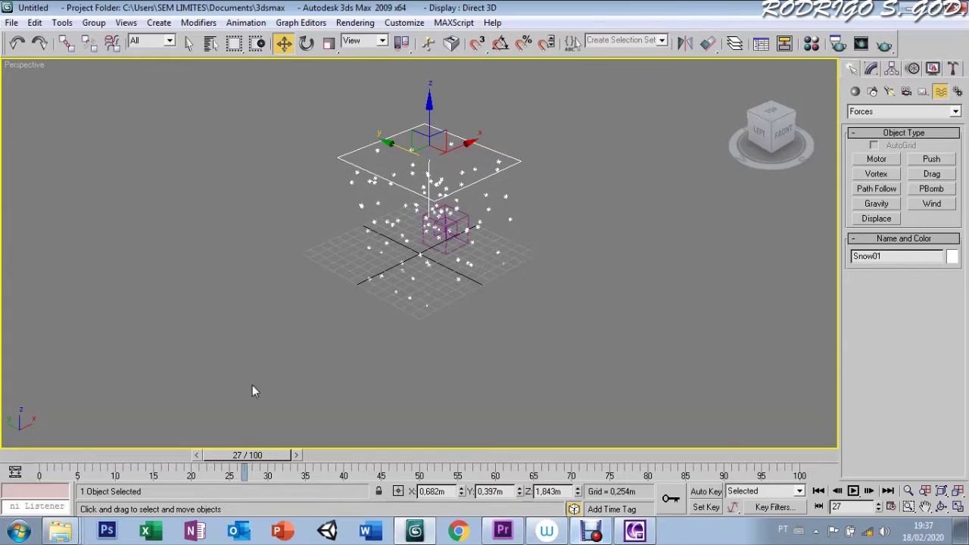
- Scrub and play the animation to preview the snowfall, then select Drag01
{"action": "mouse_move", "coordinate": [243, 455]}
{"action": "left_mouse_down"}
{"action": "mouse_move", "coordinate": [68, 455]}
{"action": "mouse_move", "coordinate": [200, 455]}
{"action": "mouse_move", "coordinate": [308, 470]}
{"action": "mouse_move", "coordinate": [389, 454]}
{"action": "mouse_move", "coordinate": [58, 455]}
{"action": "left_mouse_up"}
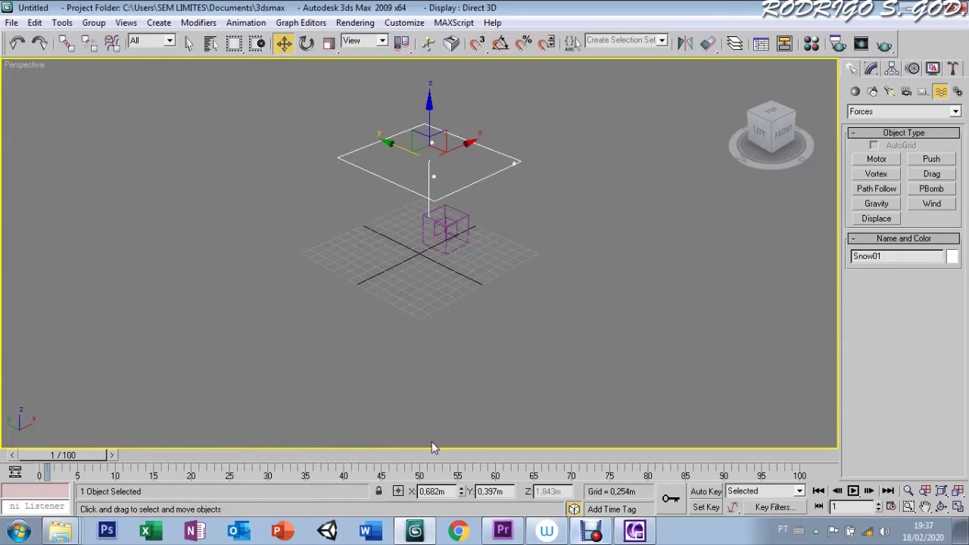
{"action": "left_click", "coordinate": [853, 490]}
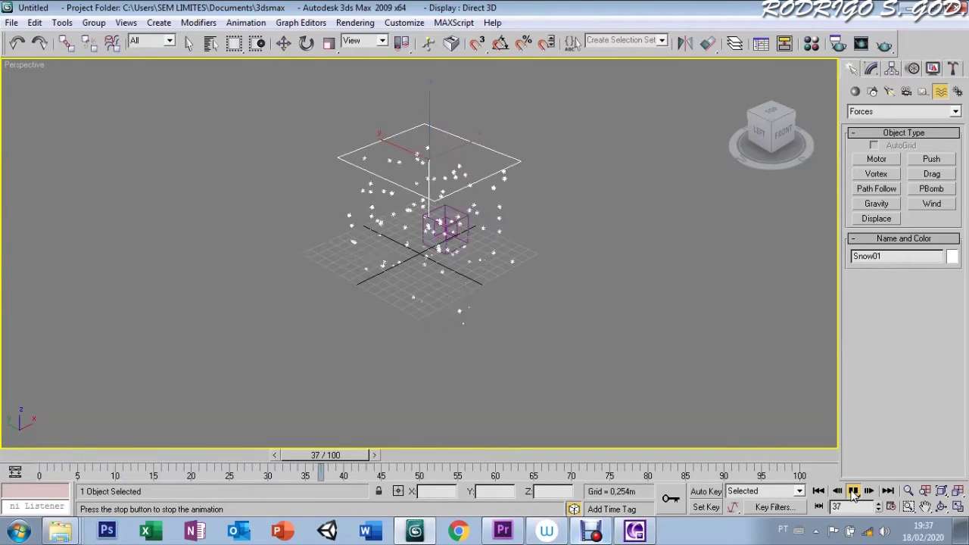
{"action": "left_click", "coordinate": [852, 490]}
{"action": "left_click", "coordinate": [453, 223]}
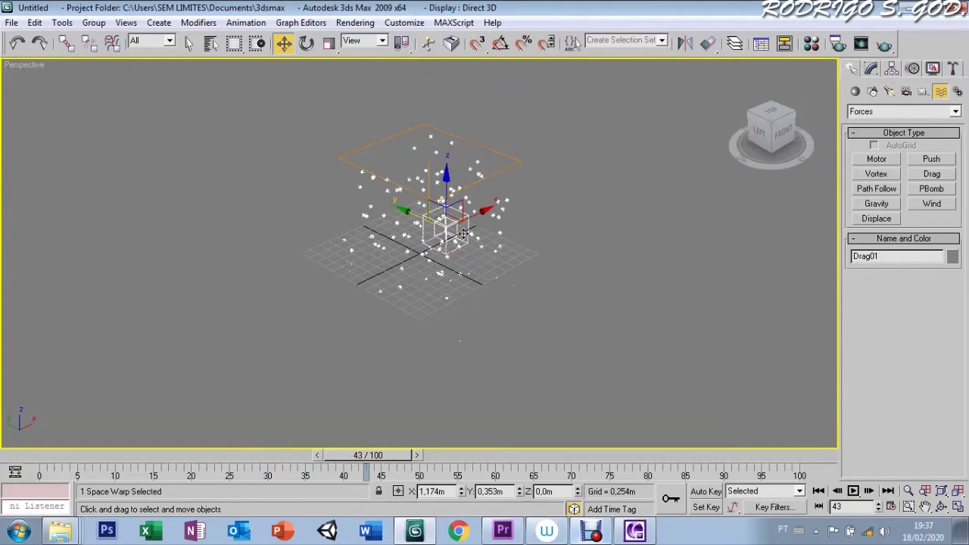
{"action": "left_click", "coordinate": [112, 43]}
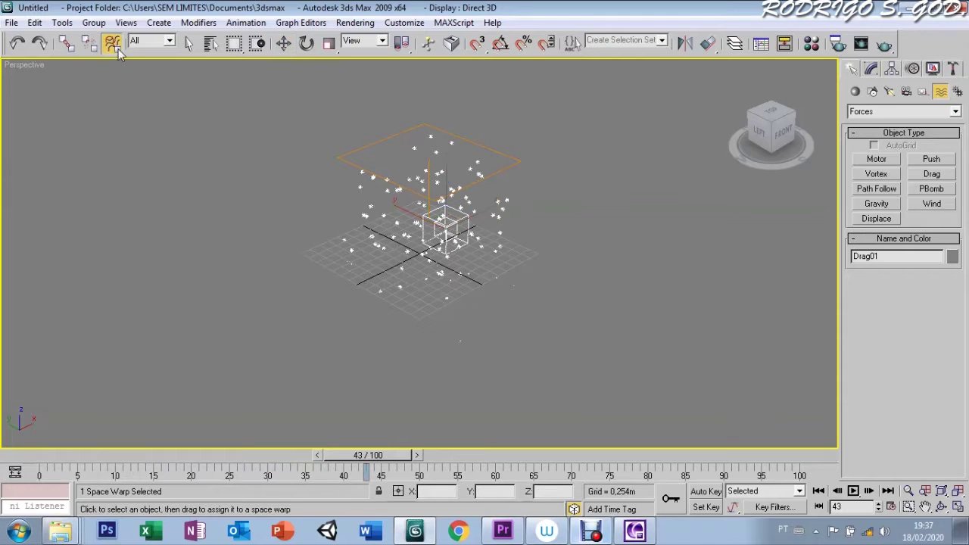
- Bind Snow01 to Drag01, scrub back to check the snowfall, and reselect Drag01
{"action": "left_click", "coordinate": [406, 188]}
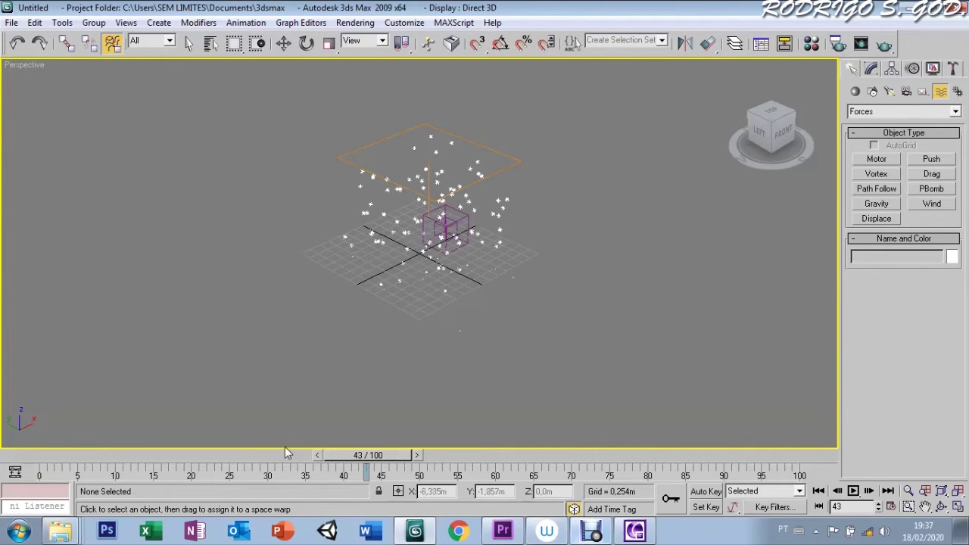
{"action": "mouse_move", "coordinate": [368, 455]}
{"action": "left_mouse_down"}
{"action": "mouse_move", "coordinate": [95, 455]}
{"action": "mouse_move", "coordinate": [267, 454]}
{"action": "left_mouse_up"}
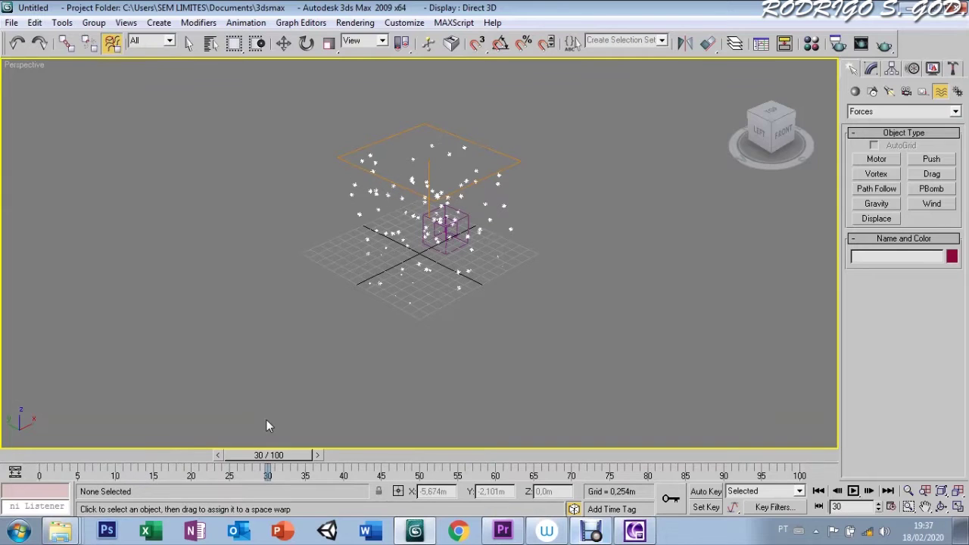
{"action": "key", "text": "w"}
{"action": "left_click", "coordinate": [448, 252]}
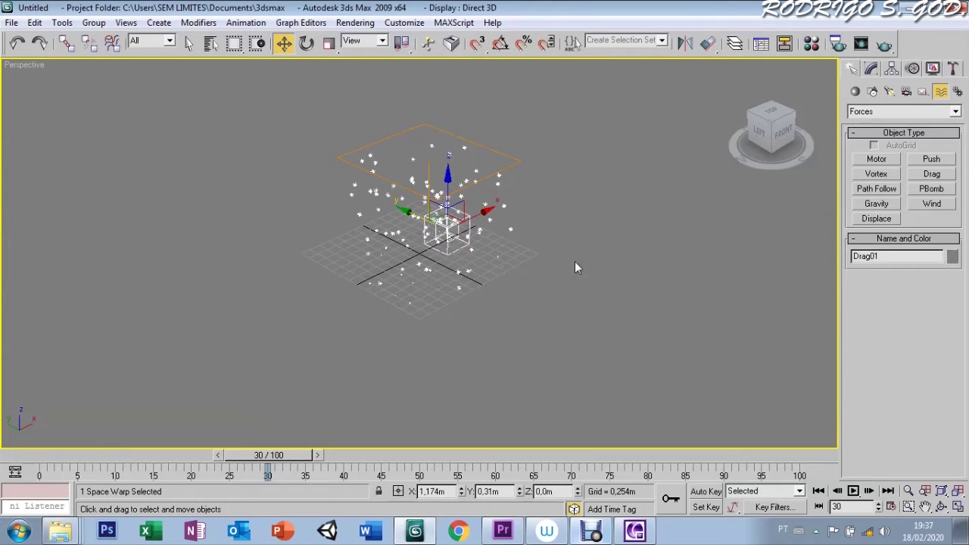
{"action": "left_click", "coordinate": [871, 69]}
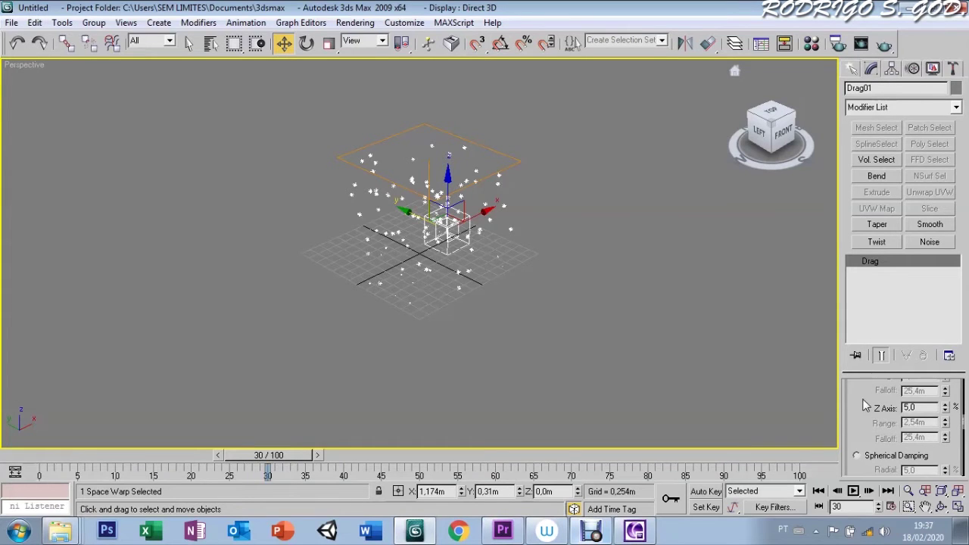
- Commit a new Time On value in Drag01's parameters
{"action": "scroll", "coordinate": [872, 454], "scroll_direction": "up", "scroll_amount": 3}
{"action": "scroll", "coordinate": [863, 409], "scroll_direction": "up", "scroll_amount": 3}
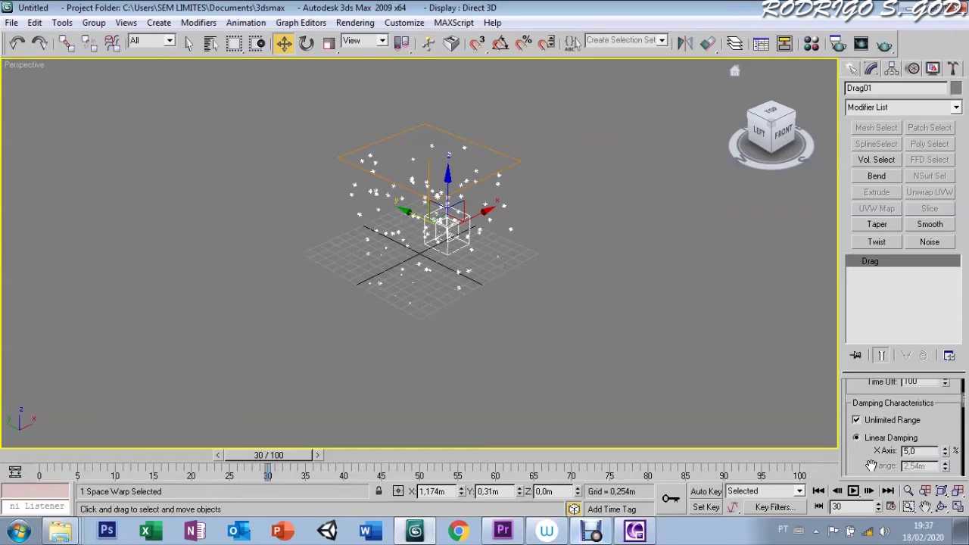
{"action": "scroll", "coordinate": [862, 392], "scroll_direction": "up", "scroll_amount": 2}
{"action": "type", "text": "30"}
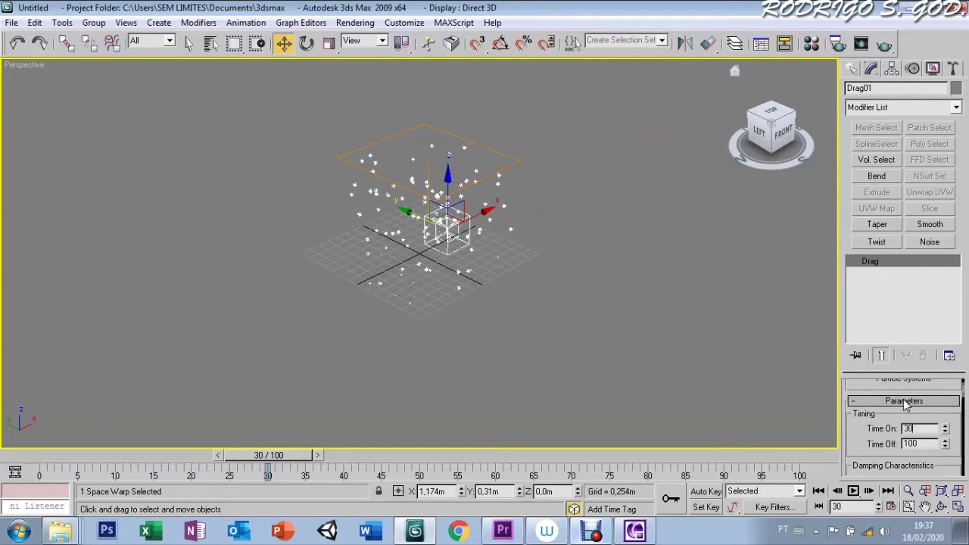
{"action": "key", "text": "Return"}
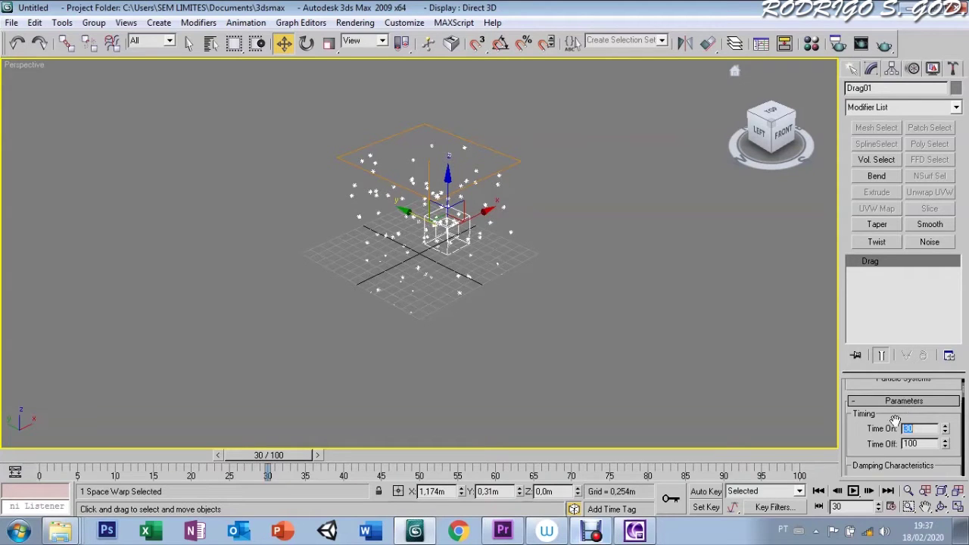
- Raise linear damping to X 45 and Y 44 and enlarge the icon to about 0.93m
{"action": "scroll", "coordinate": [872, 456], "scroll_direction": "down", "scroll_amount": 2}
{"action": "scroll", "coordinate": [900, 439], "scroll_direction": "down", "scroll_amount": 2}
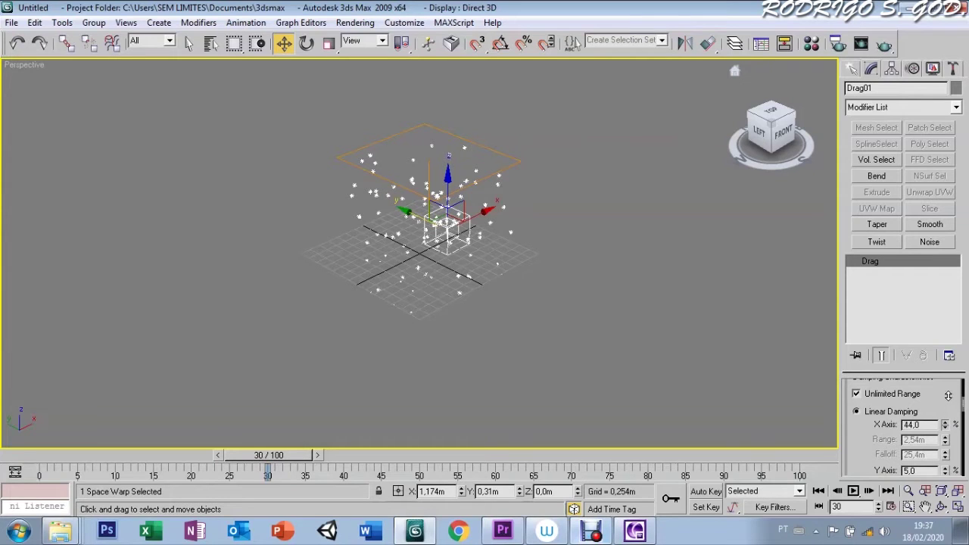
{"action": "type", "text": "45"}
{"action": "scroll", "coordinate": [876, 454], "scroll_direction": "down", "scroll_amount": 1}
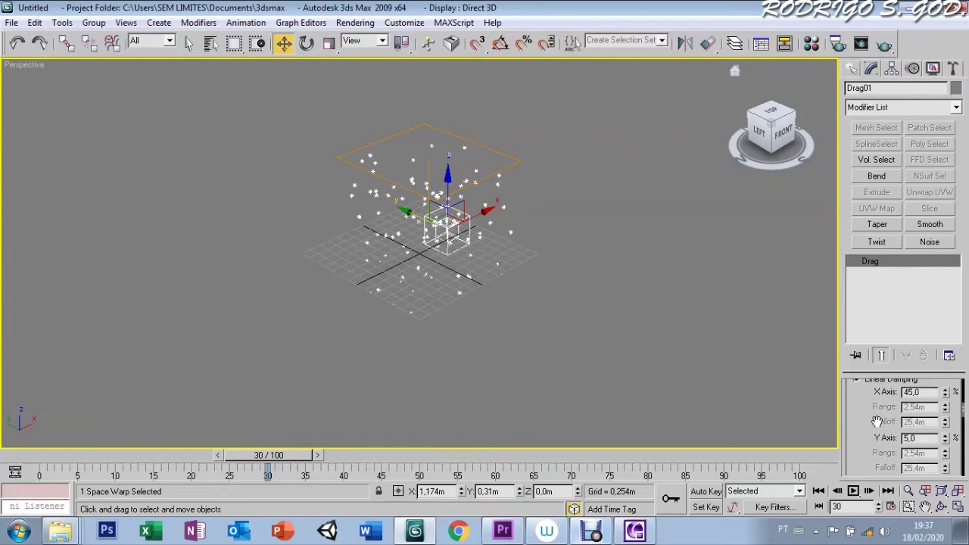
{"action": "left_click_drag", "start_coordinate": [876, 455], "coordinate": [878, 392]}
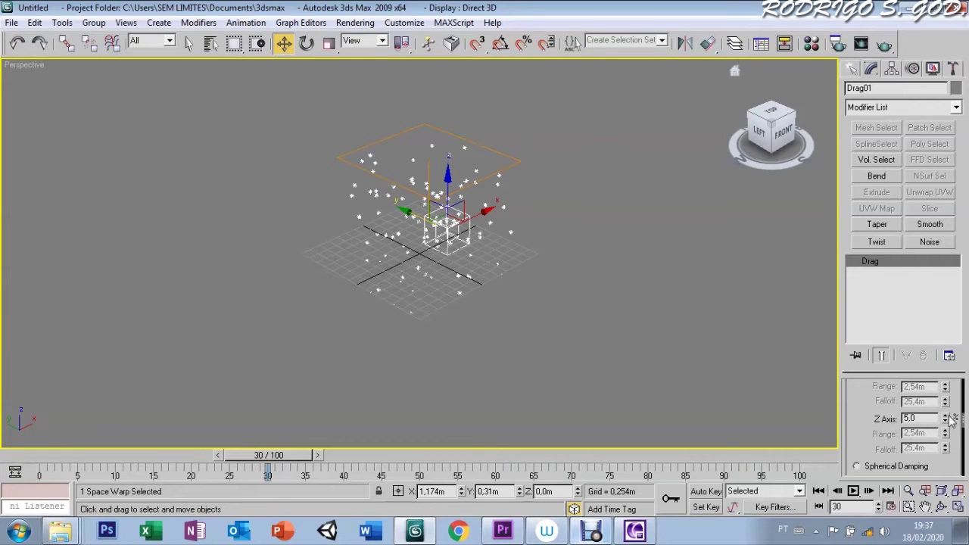
{"action": "scroll", "coordinate": [874, 430], "scroll_direction": "down", "scroll_amount": 2}
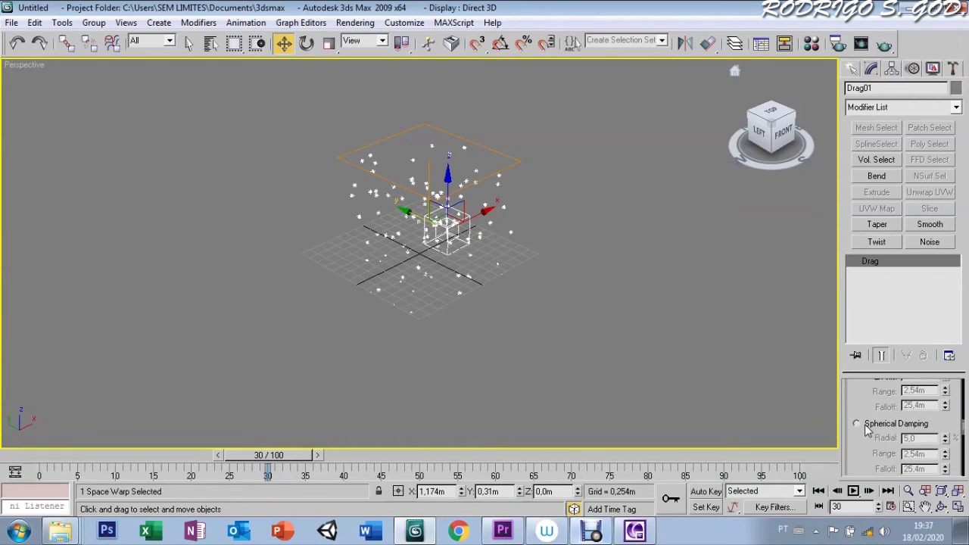
{"action": "left_click_drag", "start_coordinate": [861, 452], "coordinate": [866, 374]}
{"action": "scroll", "coordinate": [869, 382], "scroll_direction": "down", "scroll_amount": 1}
{"action": "scroll", "coordinate": [874, 393], "scroll_direction": "down", "scroll_amount": 1}
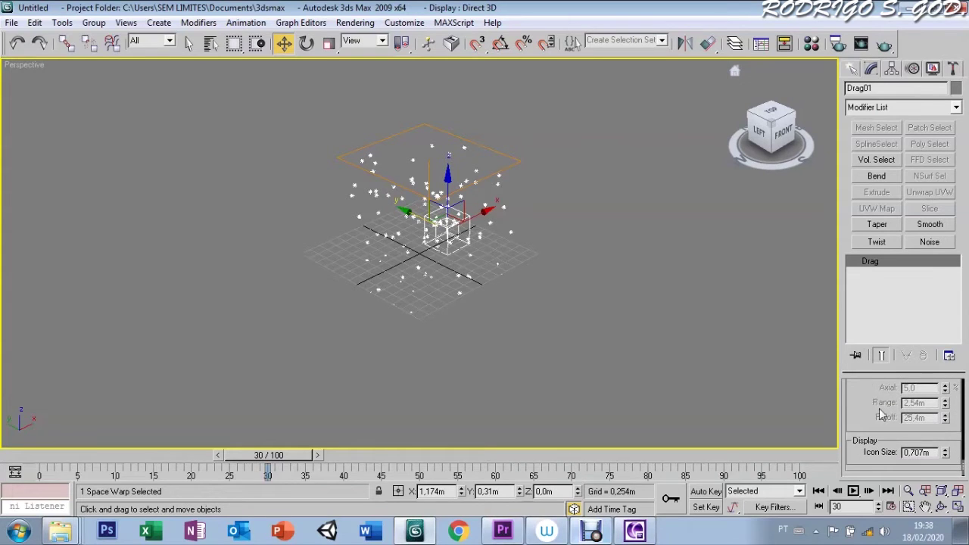
{"action": "left_click_drag", "start_coordinate": [945, 452], "coordinate": [946, 428]}
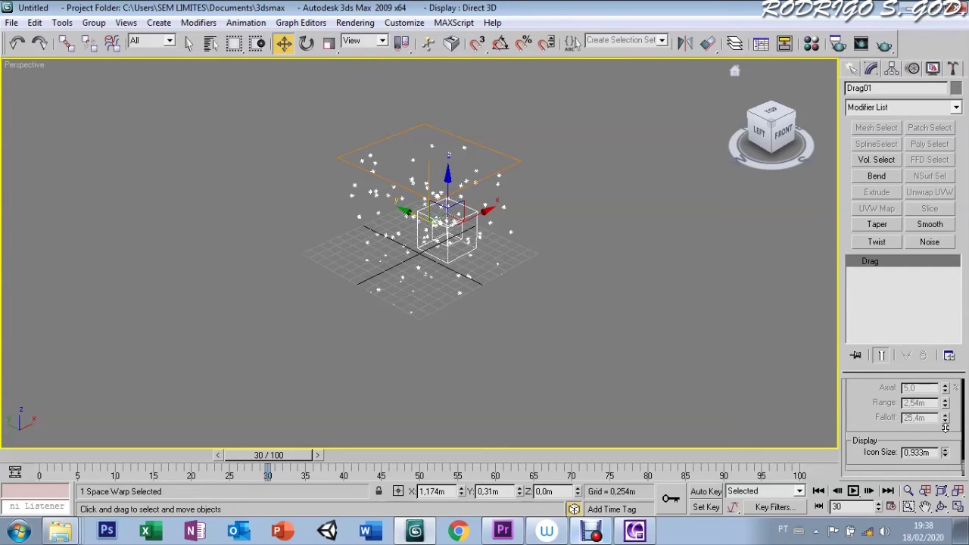
- Rewind to frame 0 and play the snowfall to check the linear damping
{"action": "scroll", "coordinate": [866, 405], "scroll_direction": "up", "scroll_amount": 2}
{"action": "scroll", "coordinate": [876, 457], "scroll_direction": "up", "scroll_amount": 2}
{"action": "scroll", "coordinate": [864, 467], "scroll_direction": "up", "scroll_amount": 3}
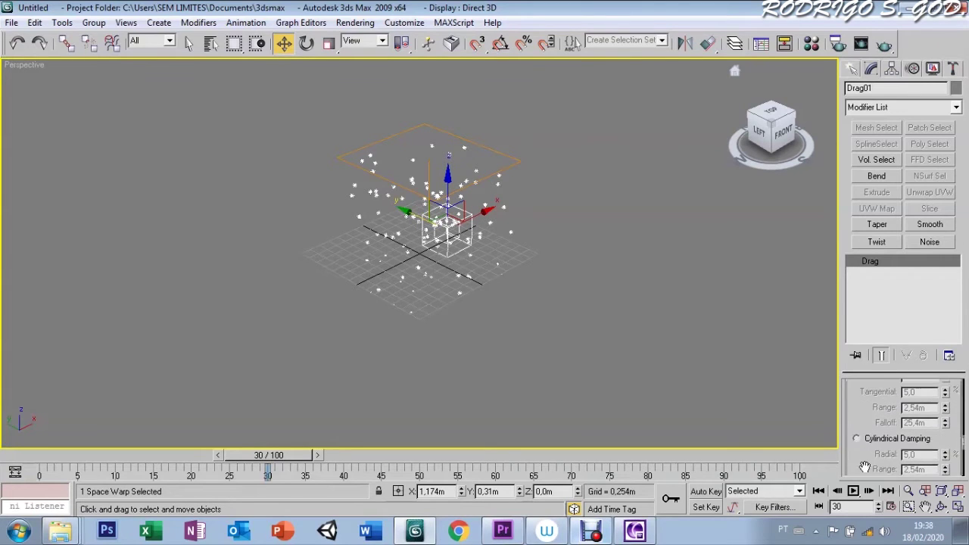
{"action": "scroll", "coordinate": [864, 463], "scroll_direction": "up", "scroll_amount": 3}
{"action": "scroll", "coordinate": [865, 458], "scroll_direction": "up", "scroll_amount": 3}
{"action": "scroll", "coordinate": [866, 450], "scroll_direction": "up", "scroll_amount": 3}
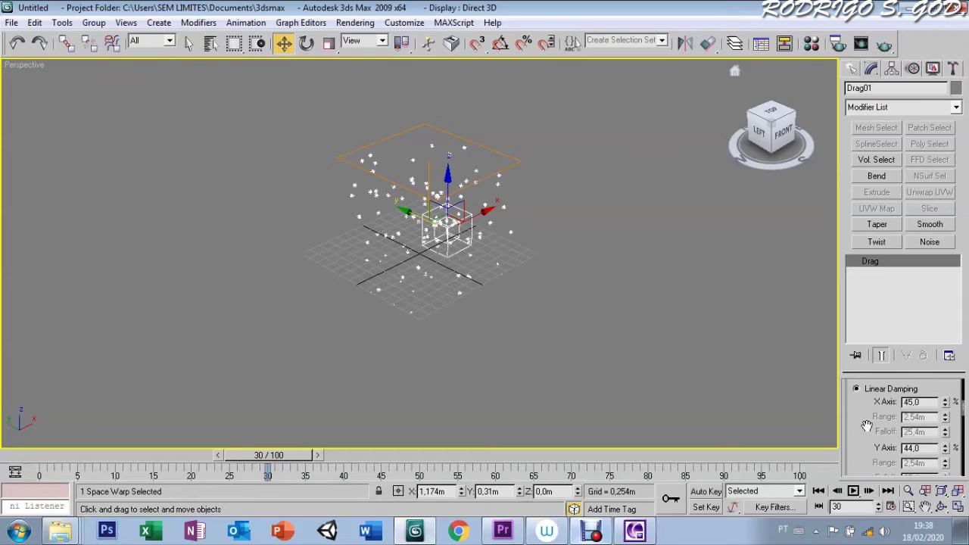
{"action": "scroll", "coordinate": [865, 451], "scroll_direction": "up", "scroll_amount": 2}
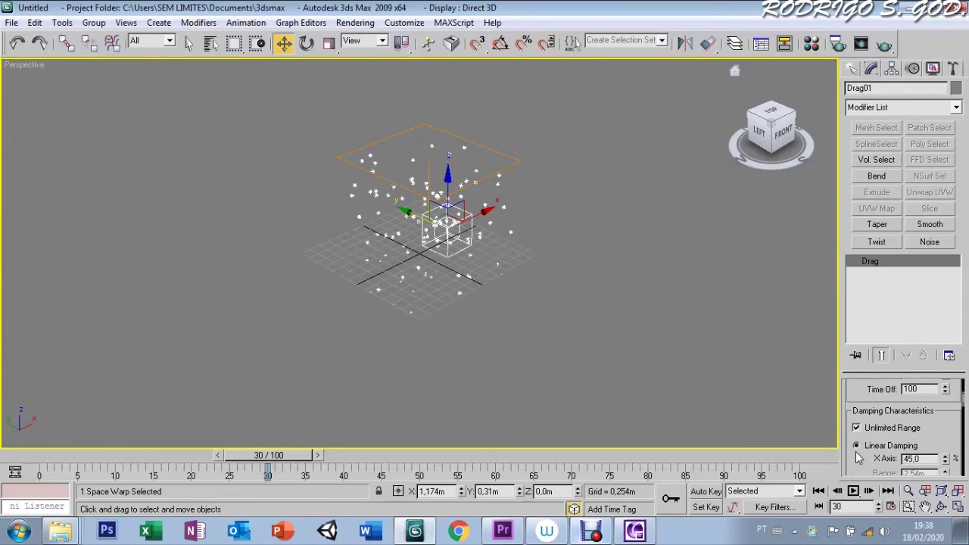
{"action": "scroll", "coordinate": [885, 410], "scroll_direction": "up", "scroll_amount": 2}
{"action": "scroll", "coordinate": [861, 439], "scroll_direction": "up", "scroll_amount": 2}
{"action": "scroll", "coordinate": [865, 458], "scroll_direction": "up", "scroll_amount": 2}
{"action": "scroll", "coordinate": [860, 386], "scroll_direction": "down", "scroll_amount": 3}
{"action": "scroll", "coordinate": [862, 401], "scroll_direction": "down", "scroll_amount": 1}
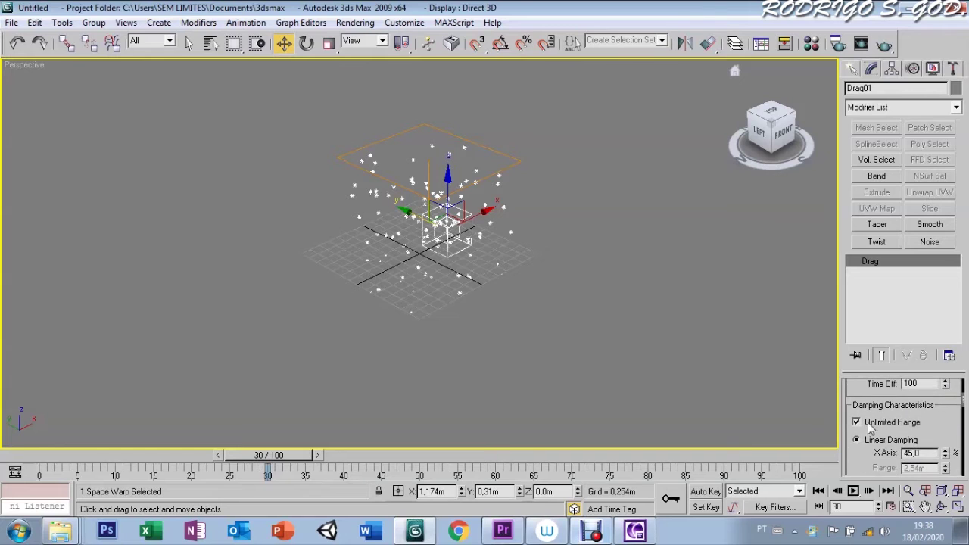
{"action": "scroll", "coordinate": [859, 452], "scroll_direction": "down", "scroll_amount": 2}
{"action": "scroll", "coordinate": [863, 451], "scroll_direction": "down", "scroll_amount": 2}
{"action": "scroll", "coordinate": [870, 446], "scroll_direction": "up", "scroll_amount": 2}
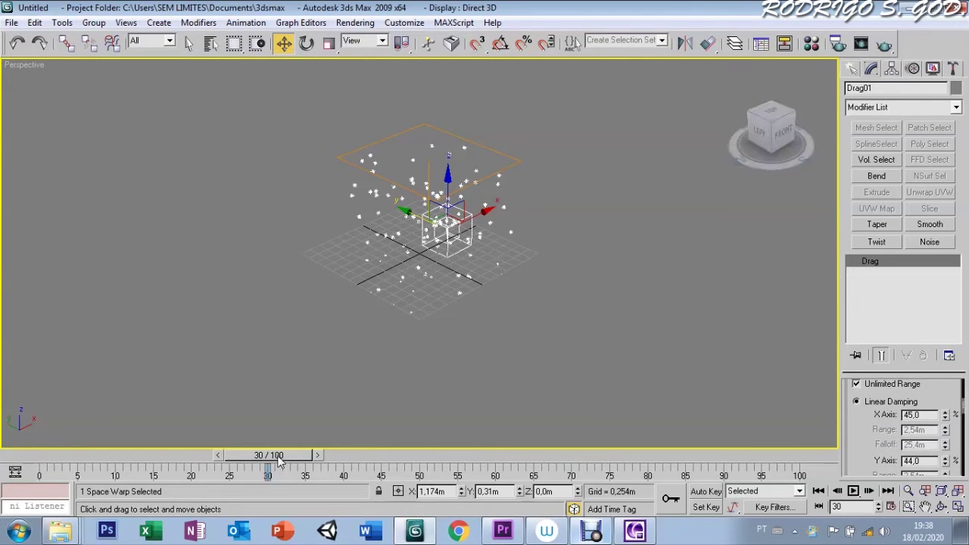
{"action": "left_click_drag", "start_coordinate": [278, 456], "coordinate": [64, 456]}
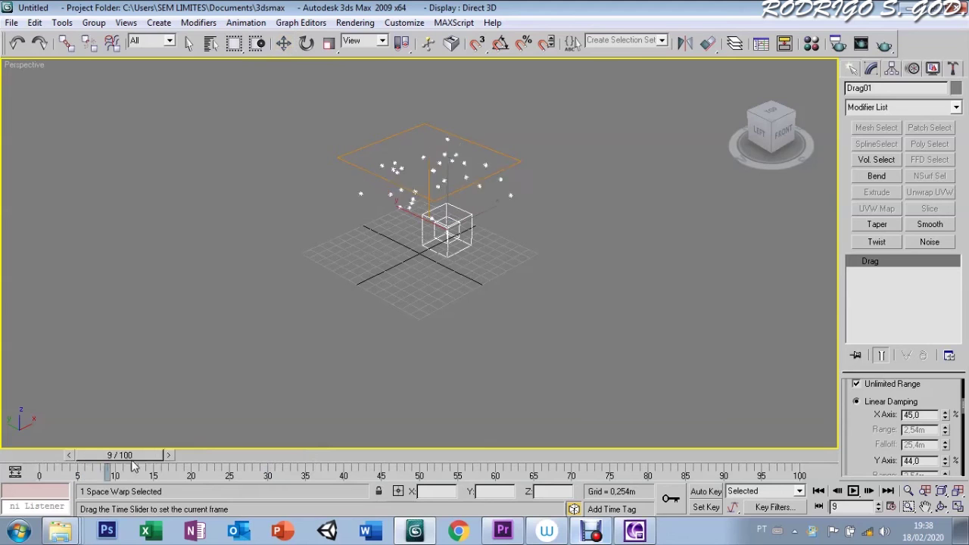
{"action": "left_click", "coordinate": [853, 491]}
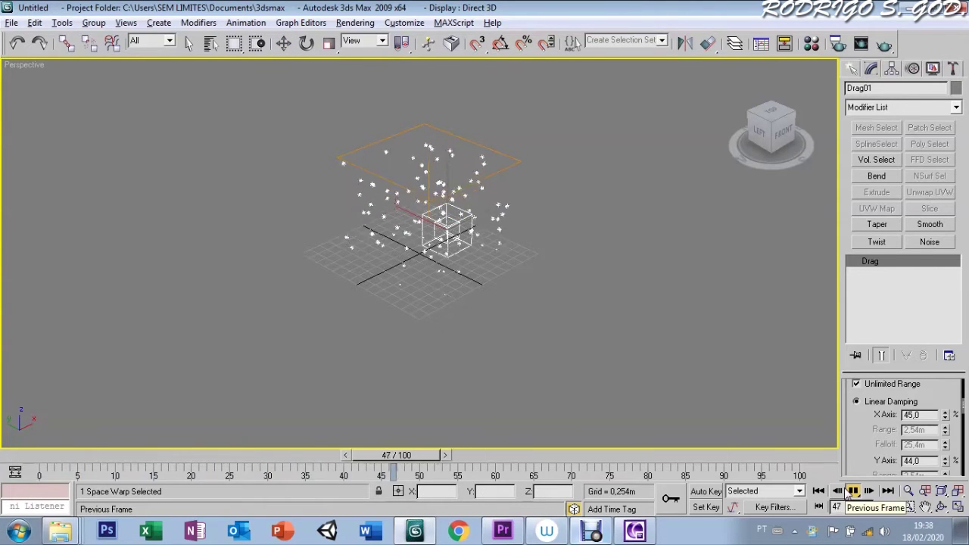
{"action": "left_click", "coordinate": [851, 491]}
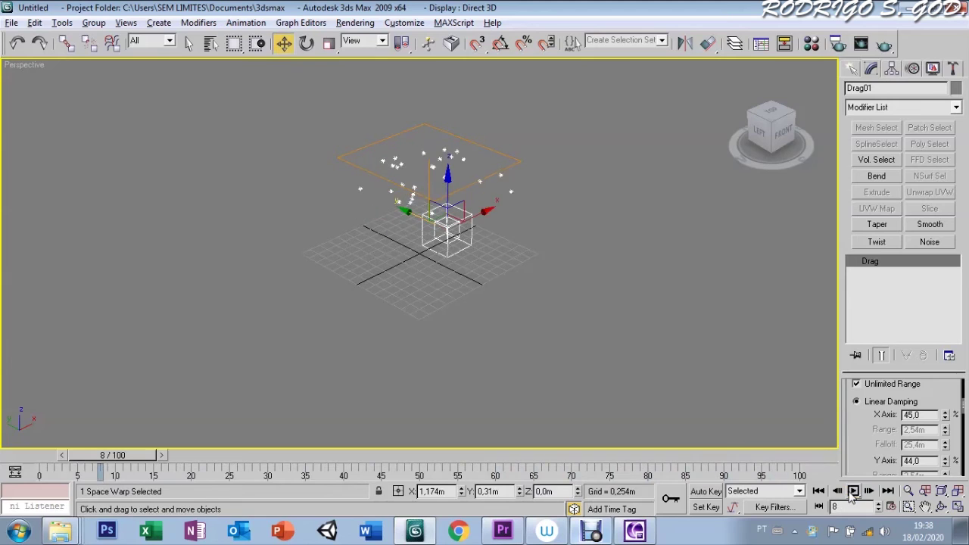
- Switch Drag01 to spherical damping
{"action": "scroll", "coordinate": [868, 448], "scroll_direction": "down", "scroll_amount": 1}
{"action": "scroll", "coordinate": [867, 446], "scroll_direction": "down", "scroll_amount": 2}
{"action": "scroll", "coordinate": [866, 445], "scroll_direction": "down", "scroll_amount": 1}
{"action": "scroll", "coordinate": [865, 444], "scroll_direction": "down", "scroll_amount": 1}
{"action": "scroll", "coordinate": [865, 443], "scroll_direction": "down", "scroll_amount": 2}
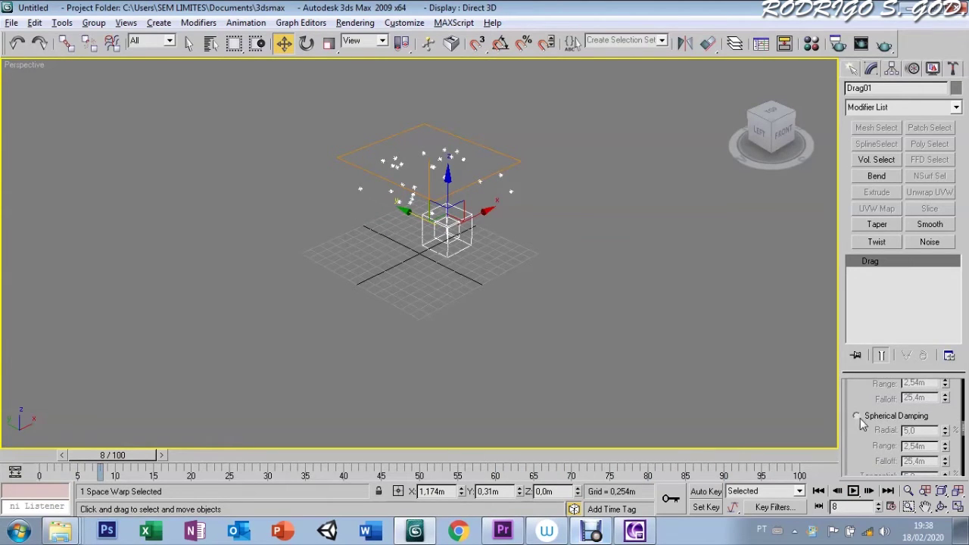
{"action": "left_click", "coordinate": [856, 416]}
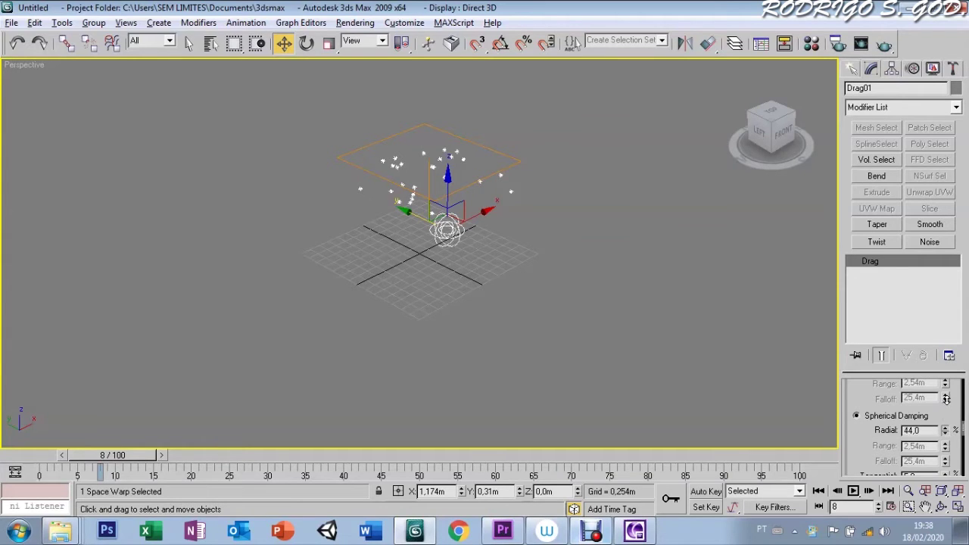
- With Radial 52 and Tangential 30, replay the snowfall from frame 0
{"action": "scroll", "coordinate": [868, 454], "scroll_direction": "down", "scroll_amount": 1}
{"action": "scroll", "coordinate": [939, 435], "scroll_direction": "down", "scroll_amount": 1}
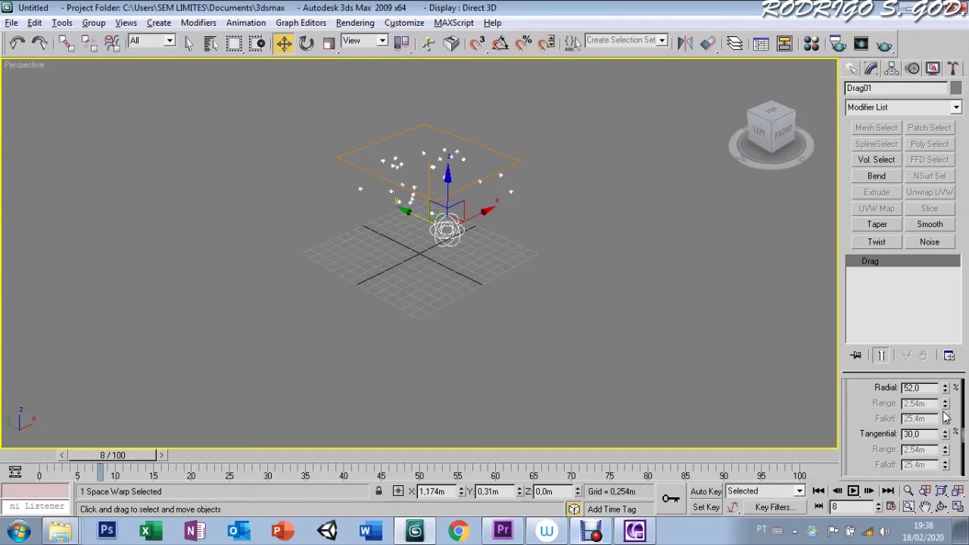
{"action": "scroll", "coordinate": [880, 450], "scroll_direction": "down", "scroll_amount": 1}
{"action": "scroll", "coordinate": [878, 443], "scroll_direction": "down", "scroll_amount": 1}
{"action": "scroll", "coordinate": [875, 433], "scroll_direction": "down", "scroll_amount": 1}
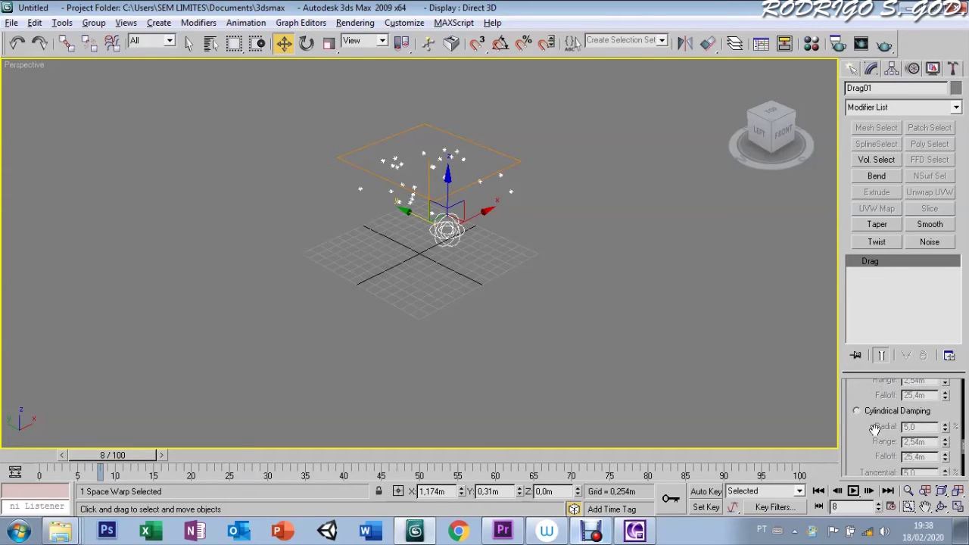
{"action": "left_click_drag", "start_coordinate": [129, 456], "coordinate": [45, 455]}
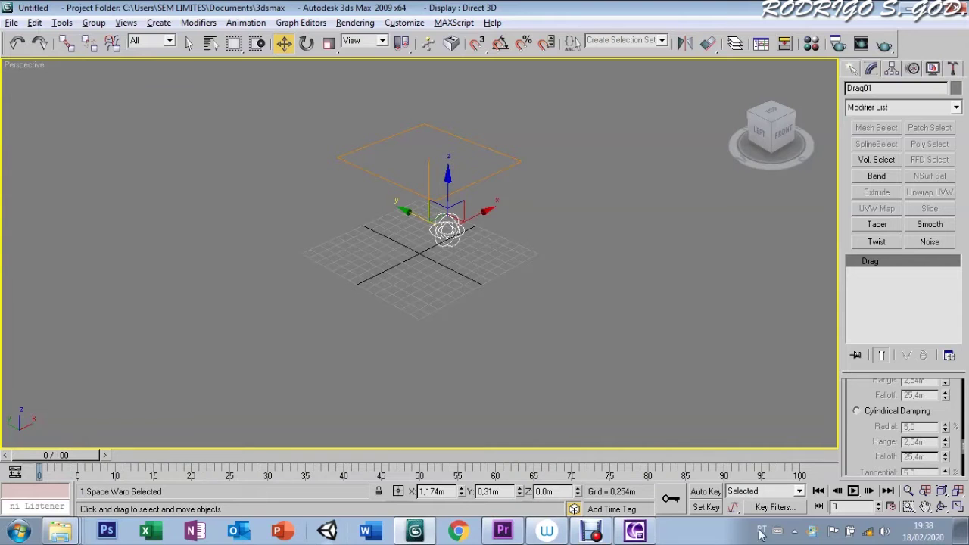
{"action": "left_click", "coordinate": [852, 490]}
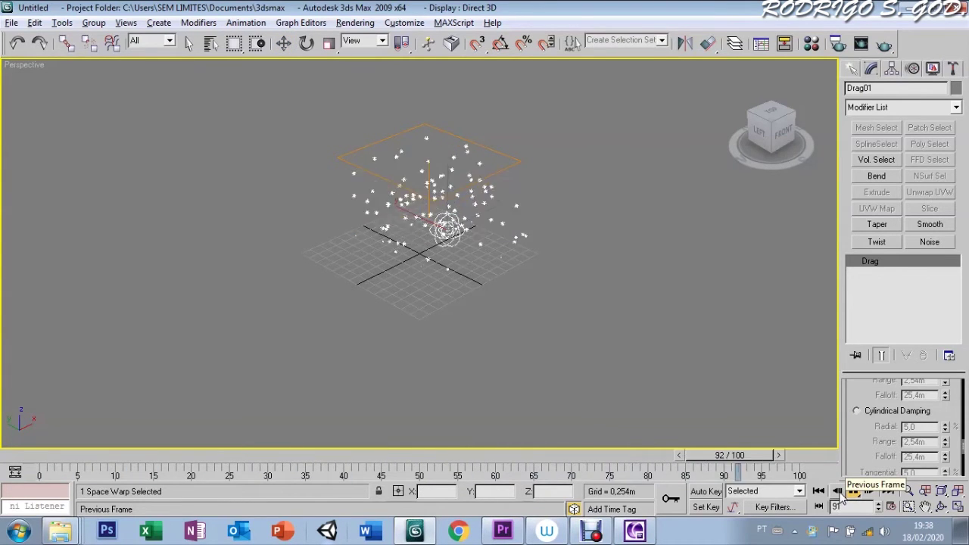
{"action": "scroll", "coordinate": [865, 417], "scroll_direction": "up", "scroll_amount": 2}
- Enter 10 as Drag01's Time On value so the drag starts earlier
{"action": "scroll", "coordinate": [865, 417], "scroll_direction": "up", "scroll_amount": 2}
{"action": "scroll", "coordinate": [865, 418], "scroll_direction": "up", "scroll_amount": 2}
{"action": "scroll", "coordinate": [871, 423], "scroll_direction": "up", "scroll_amount": 2}
{"action": "scroll", "coordinate": [869, 451], "scroll_direction": "up", "scroll_amount": 2}
{"action": "scroll", "coordinate": [870, 439], "scroll_direction": "up", "scroll_amount": 2}
{"action": "scroll", "coordinate": [885, 416], "scroll_direction": "up", "scroll_amount": 2}
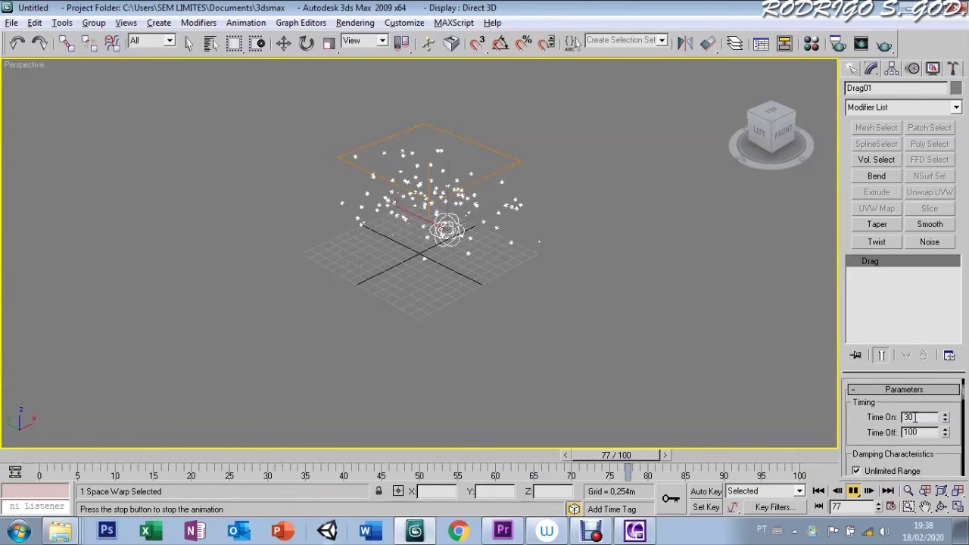
{"action": "type", "text": "10"}
{"action": "key", "text": "Return"}
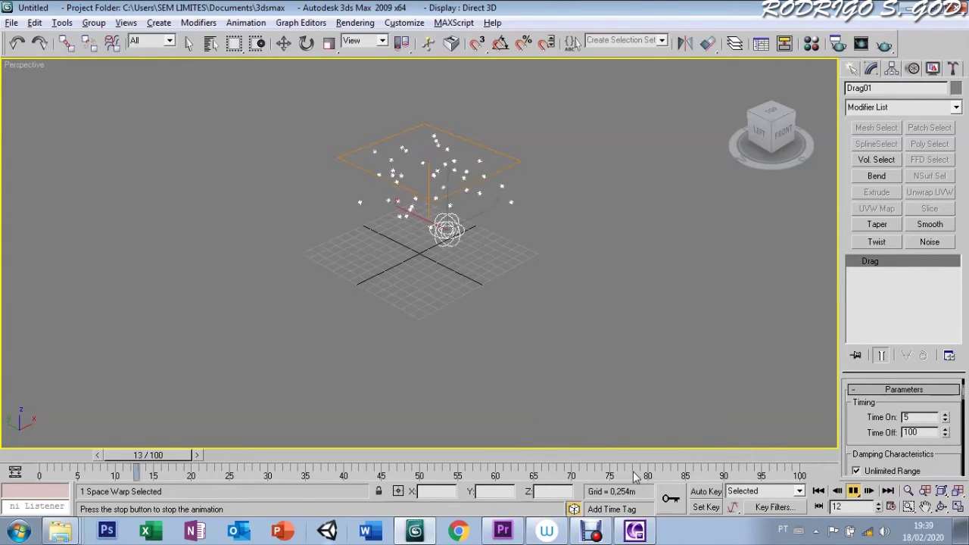
{"action": "scroll", "coordinate": [868, 469], "scroll_direction": "down", "scroll_amount": 3}
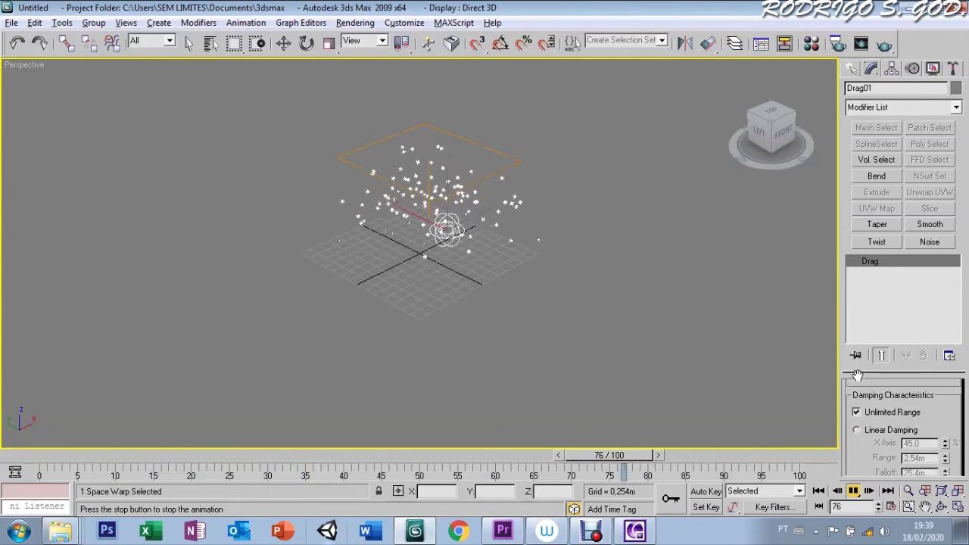
- Set the spherical damping Radial value to 100
{"action": "scroll", "coordinate": [868, 466], "scroll_direction": "down", "scroll_amount": 2}
{"action": "scroll", "coordinate": [868, 454], "scroll_direction": "down", "scroll_amount": 2}
{"action": "scroll", "coordinate": [868, 446], "scroll_direction": "down", "scroll_amount": 1}
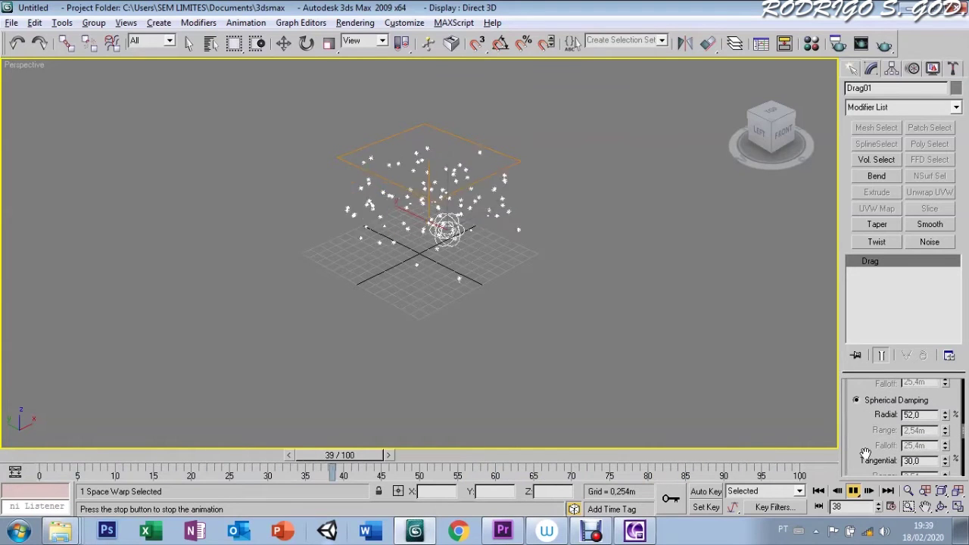
{"action": "double_click", "coordinate": [917, 413]}
{"action": "type", "text": "100"}
{"action": "key", "text": "Return"}
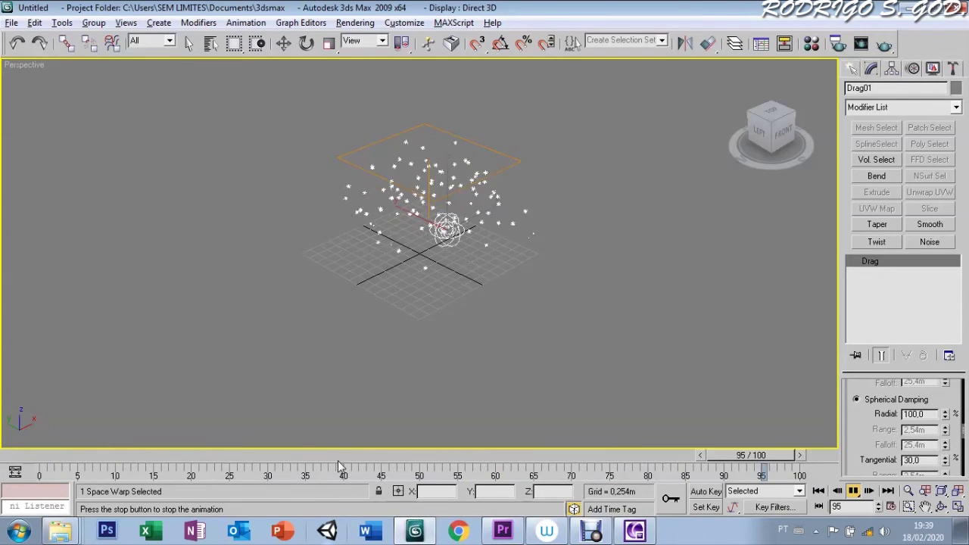
- Raise Tangential damping to 100 and replay the snowfall from frame 0
{"action": "mouse_move", "coordinate": [175, 455]}
{"action": "left_mouse_down"}
{"action": "mouse_move", "coordinate": [75, 474]}
{"action": "mouse_move", "coordinate": [252, 458]}
{"action": "mouse_move", "coordinate": [422, 458]}
{"action": "mouse_move", "coordinate": [151, 458]}
{"action": "mouse_move", "coordinate": [644, 458]}
{"action": "mouse_move", "coordinate": [68, 458]}
{"action": "left_mouse_up"}
{"action": "key", "text": "w"}
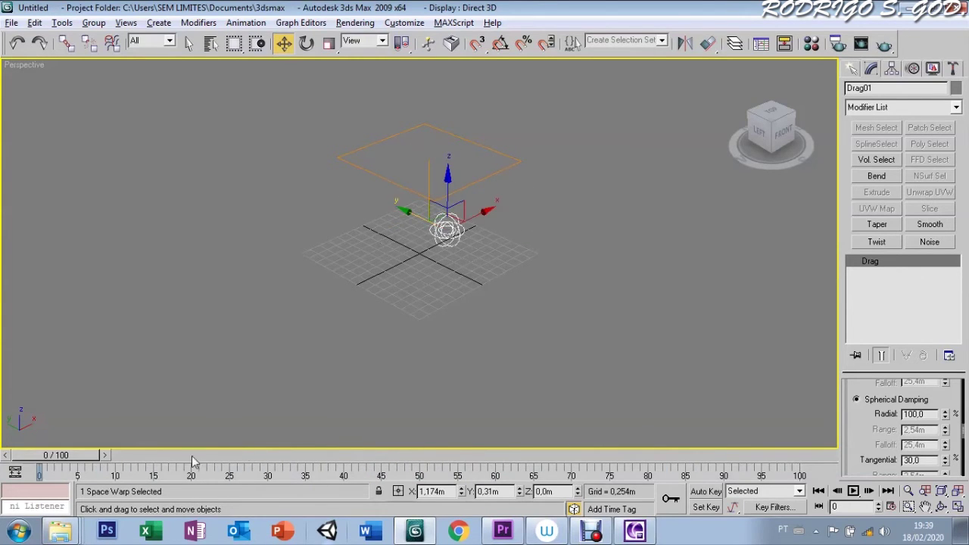
{"action": "left_click", "coordinate": [853, 491]}
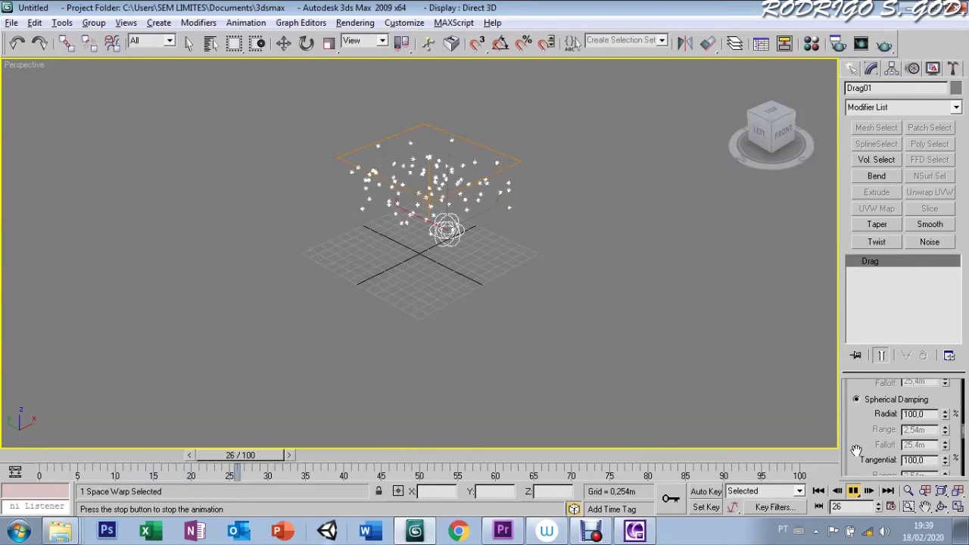
{"action": "left_click_drag", "start_coordinate": [855, 450], "coordinate": [865, 417]}
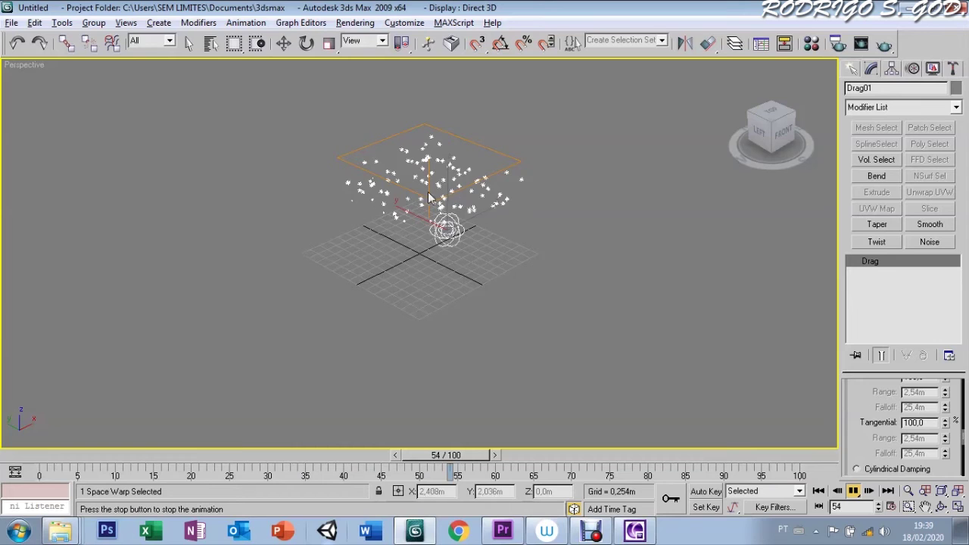
{"action": "mouse_move", "coordinate": [331, 455]}
{"action": "left_mouse_down"}
{"action": "mouse_move", "coordinate": [6, 463]}
{"action": "mouse_move", "coordinate": [347, 455]}
{"action": "left_mouse_up"}
{"action": "key", "text": "w"}
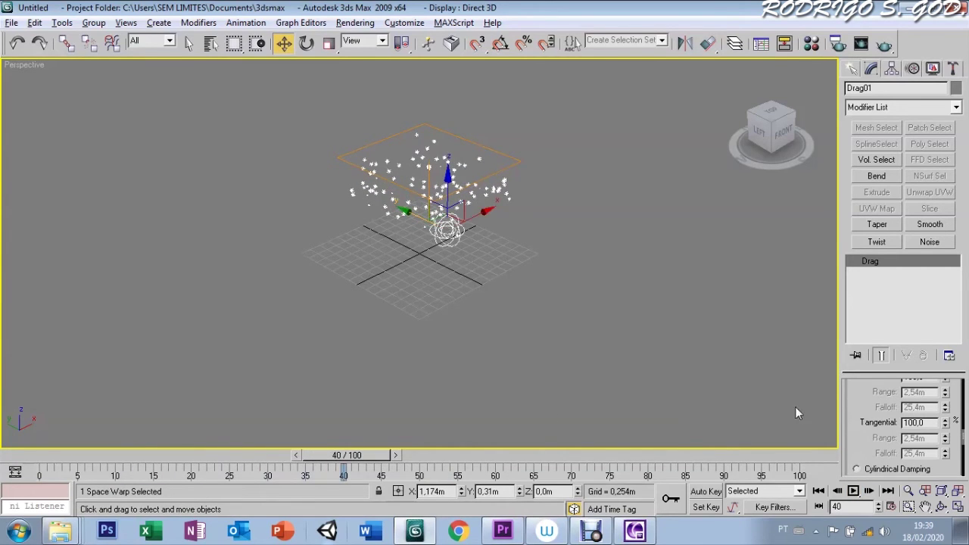
{"action": "scroll", "coordinate": [865, 431], "scroll_direction": "down", "scroll_amount": 3}
- Switch Drag01 to cylindrical damping with Radial 97, Tangential 62 and Axial 80
{"action": "scroll", "coordinate": [863, 428], "scroll_direction": "down", "scroll_amount": 1}
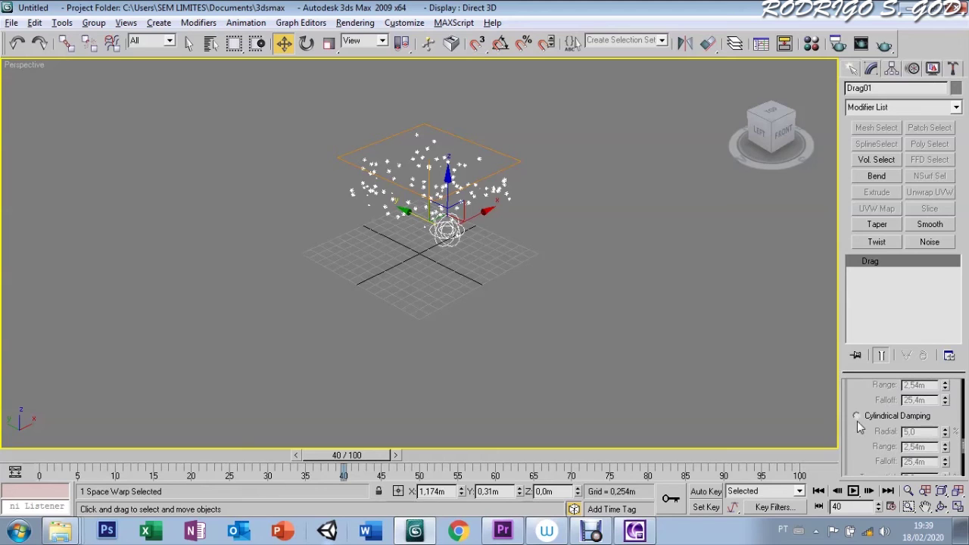
{"action": "left_click", "coordinate": [855, 415]}
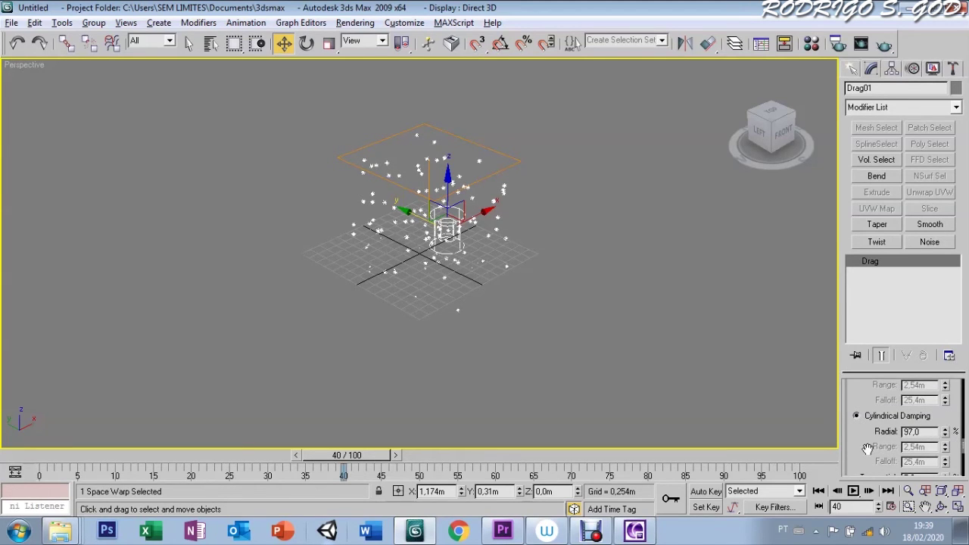
{"action": "scroll", "coordinate": [868, 448], "scroll_direction": "down", "scroll_amount": 3}
{"action": "left_click_drag", "start_coordinate": [945, 410], "coordinate": [946, 383]}
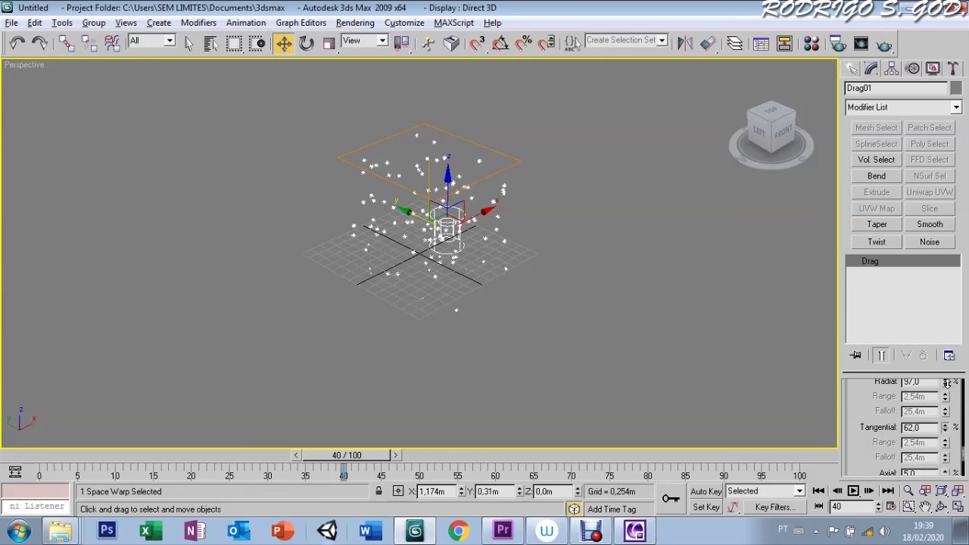
{"action": "left_click_drag", "start_coordinate": [877, 447], "coordinate": [876, 409]}
{"action": "left_click_drag", "start_coordinate": [944, 437], "coordinate": [950, 383]}
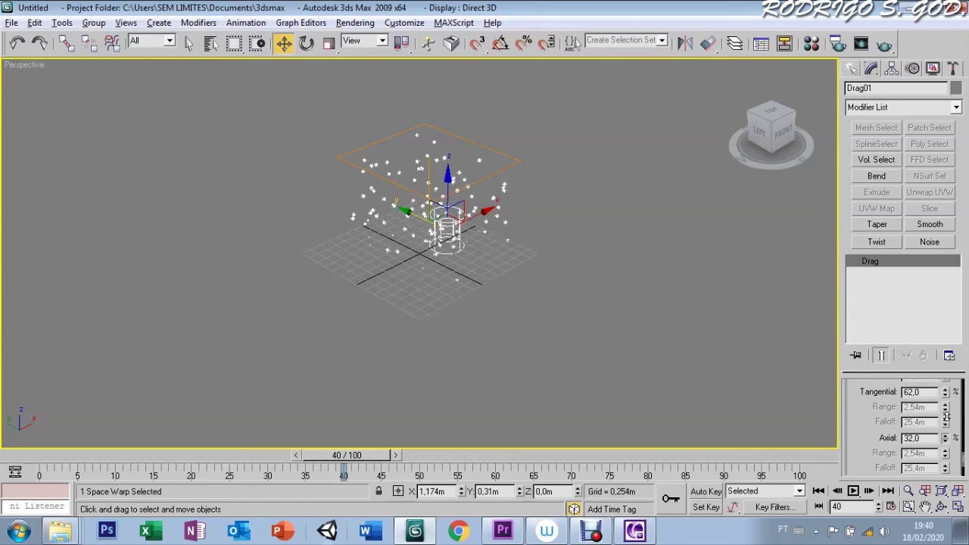
{"action": "left_click_drag", "start_coordinate": [868, 452], "coordinate": [871, 399]}
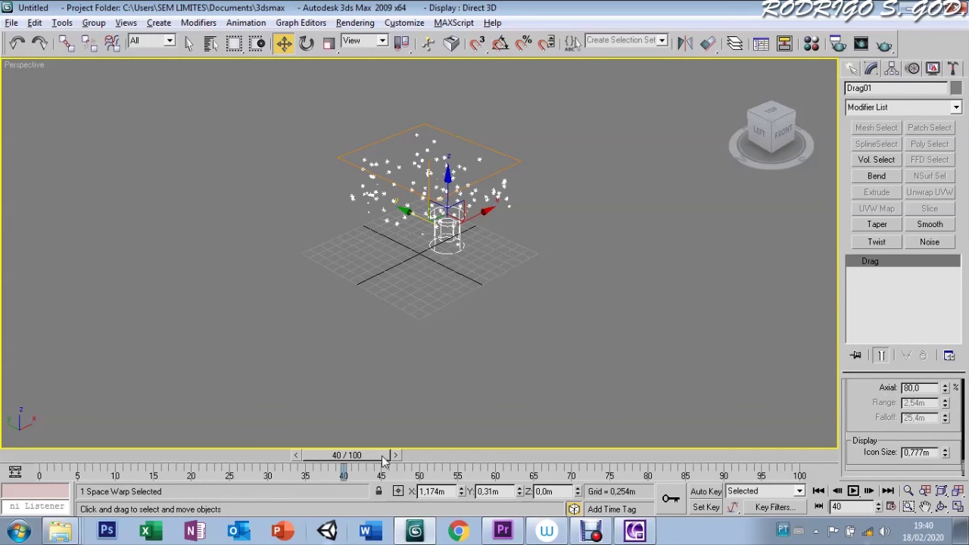
- Replay the snowfall from frame 0, then select Snow01 and show its Snow parameters
{"action": "left_click_drag", "start_coordinate": [384, 458], "coordinate": [76, 475]}
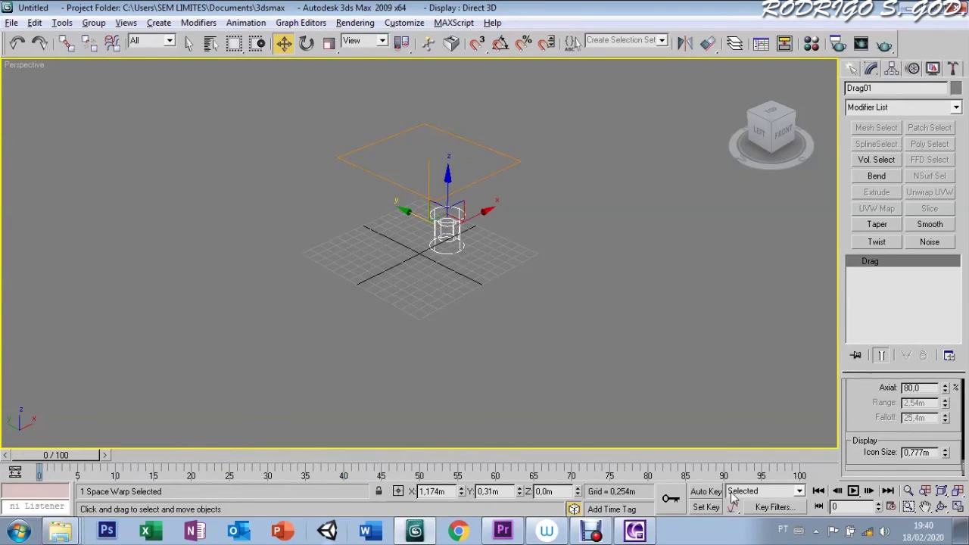
{"action": "left_click", "coordinate": [853, 491]}
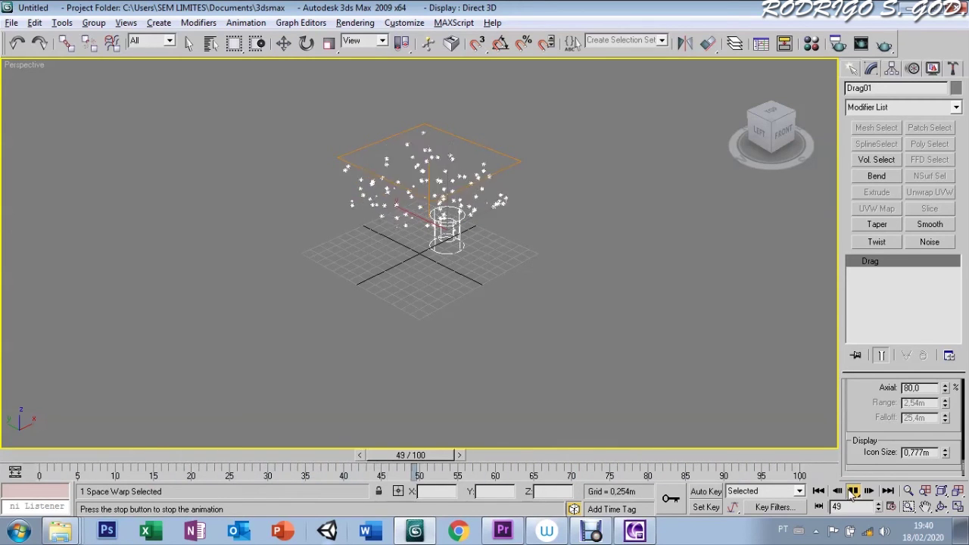
{"action": "left_click", "coordinate": [852, 491]}
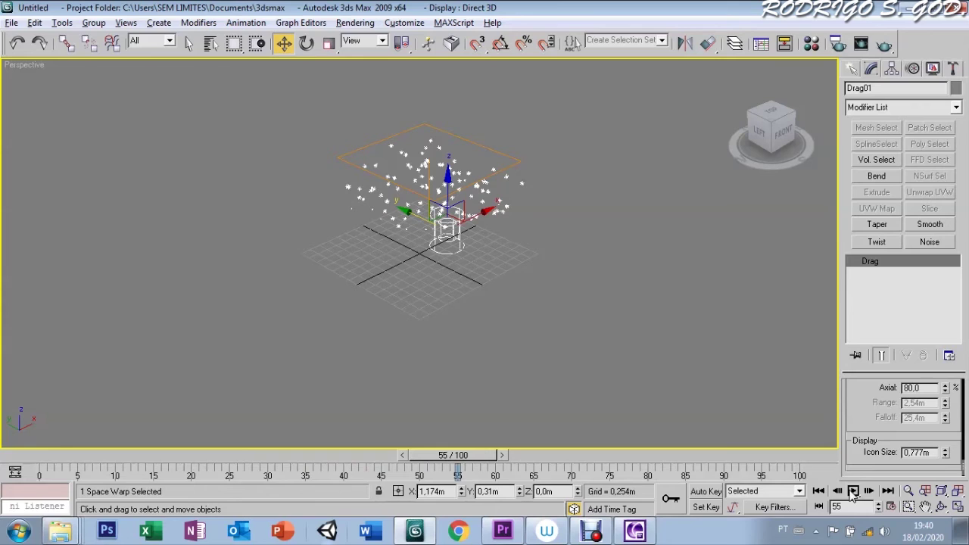
{"action": "left_click", "coordinate": [511, 159]}
{"action": "left_click", "coordinate": [872, 277]}
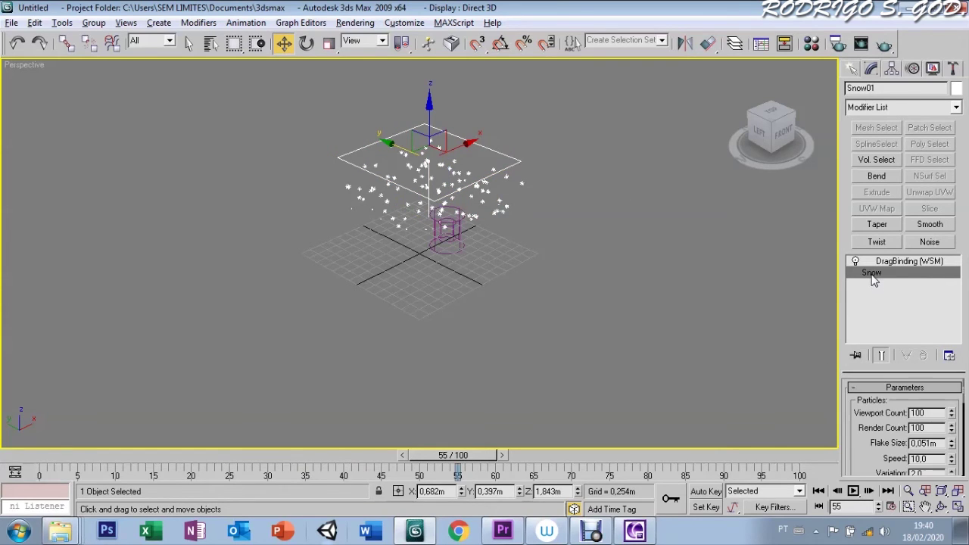
- Raise Snow Viewport Count to 346, Flake Size to 0.103m, Speed to 10.17 and Tumble to 0.175
{"action": "left_click_drag", "start_coordinate": [952, 415], "coordinate": [933, 330]}
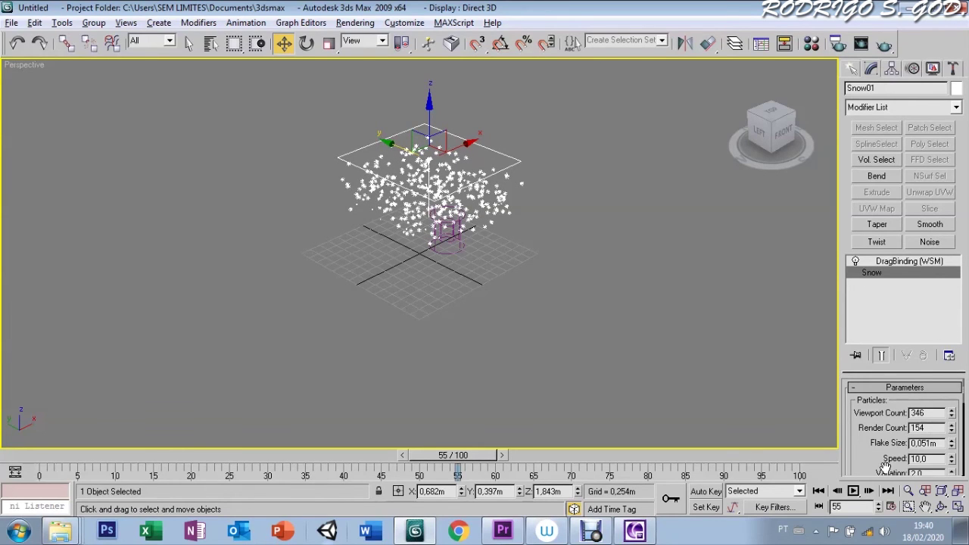
{"action": "left_click_drag", "start_coordinate": [951, 443], "coordinate": [951, 367]}
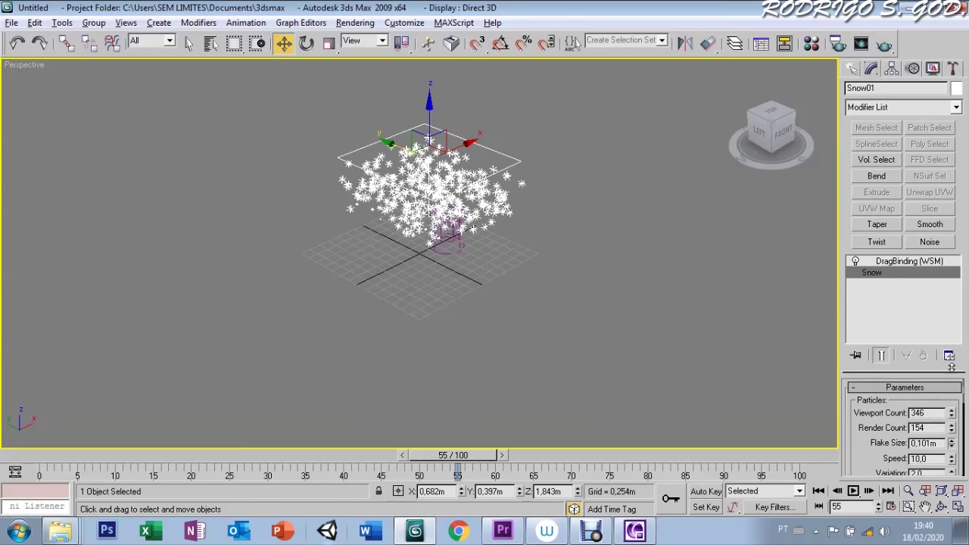
{"action": "left_click_drag", "start_coordinate": [870, 461], "coordinate": [864, 430]}
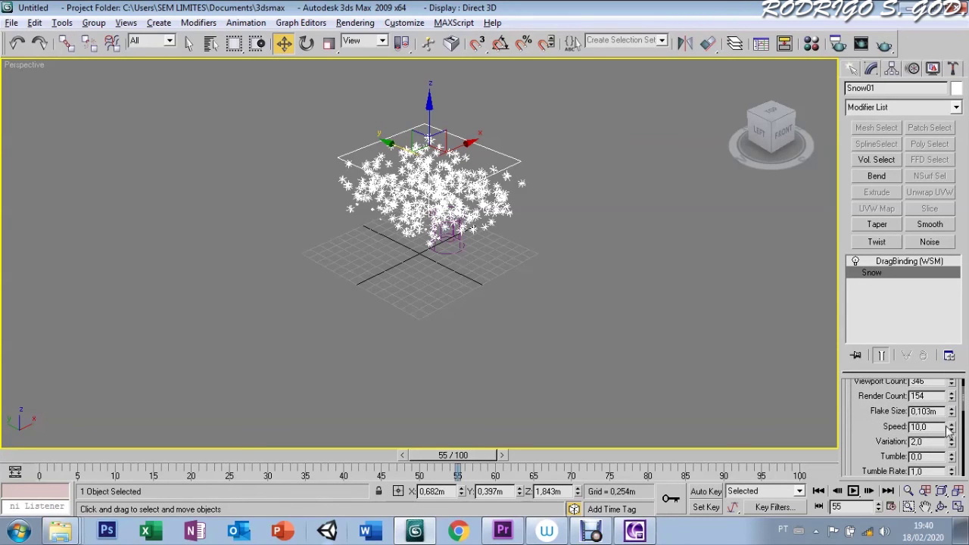
{"action": "mouse_move", "coordinate": [951, 427]}
{"action": "left_mouse_down"}
{"action": "mouse_move", "coordinate": [952, 386]}
{"action": "mouse_move", "coordinate": [942, 448]}
{"action": "mouse_move", "coordinate": [954, 427]}
{"action": "left_mouse_up"}
{"action": "left_click_drag", "start_coordinate": [880, 470], "coordinate": [878, 446]}
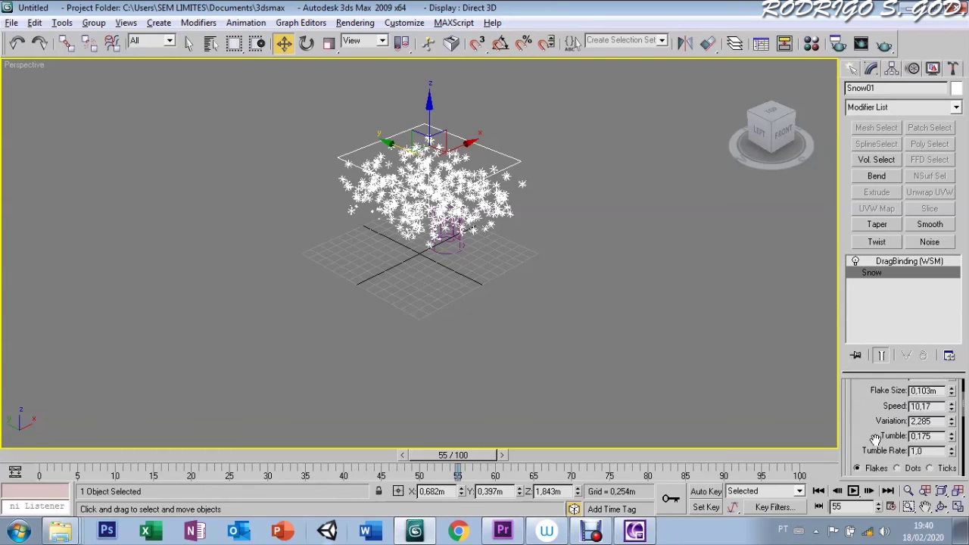
- Rewind the animation to frame 0 and play it to preview the snowfall
{"action": "left_click_drag", "start_coordinate": [474, 455], "coordinate": [173, 481]}
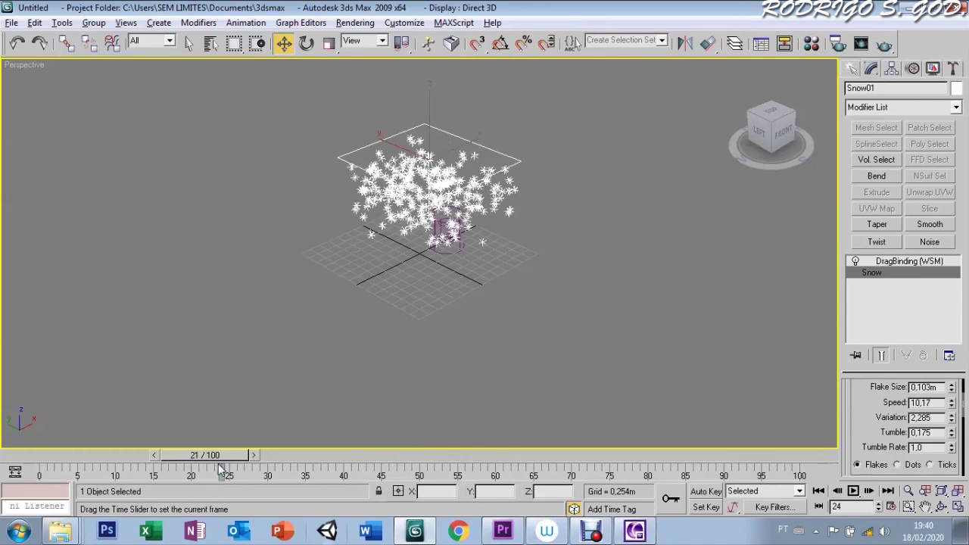
{"action": "key", "text": "Home"}
{"action": "key", "text": "w"}
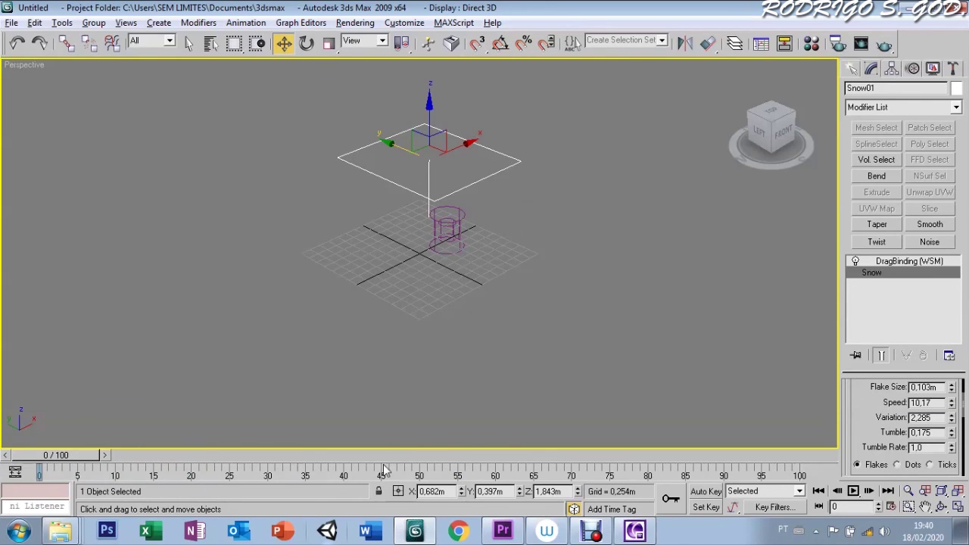
{"action": "left_click", "coordinate": [852, 491]}
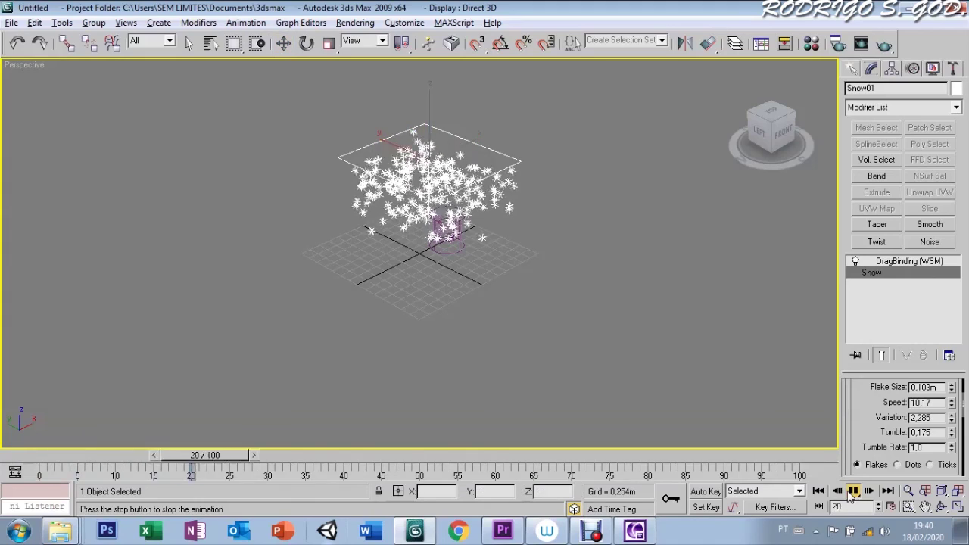